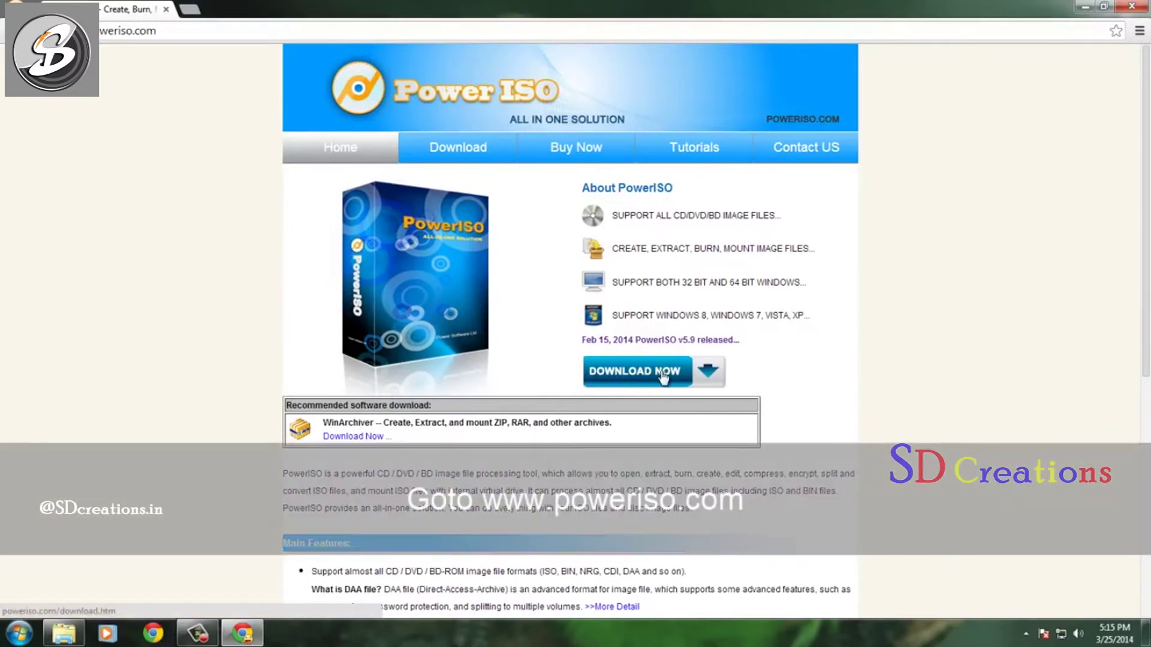
Step: Open the PowerISO download page and review the 32-bit and 64-bit v5.9 setup links
left_click(659, 375)
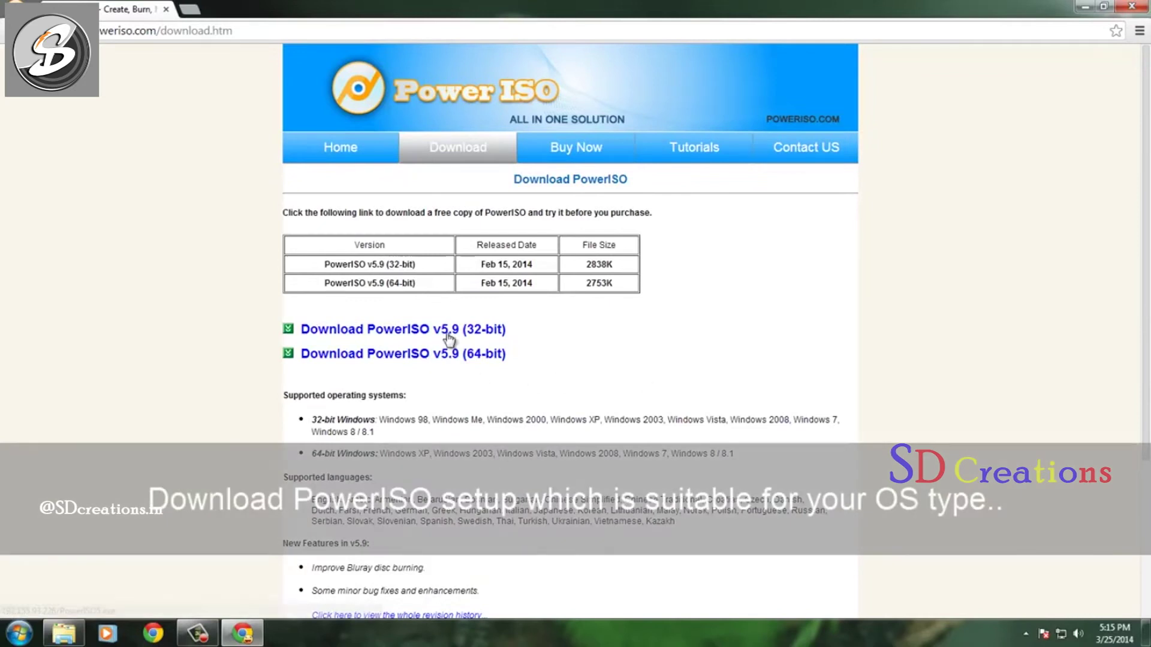
left_click_drag(527, 337, 487, 331)
left_click_drag(545, 360, 463, 363)
left_click(560, 374)
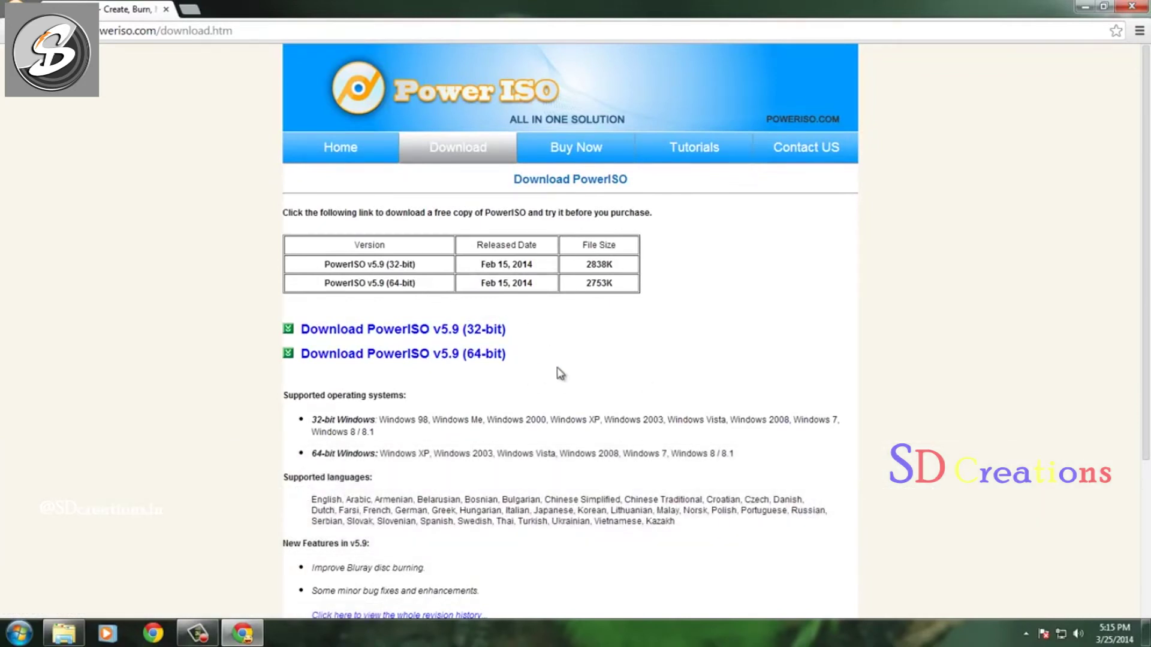
Step: Minimize the browser and check the system type in the Computer's properties
left_click(1085, 8)
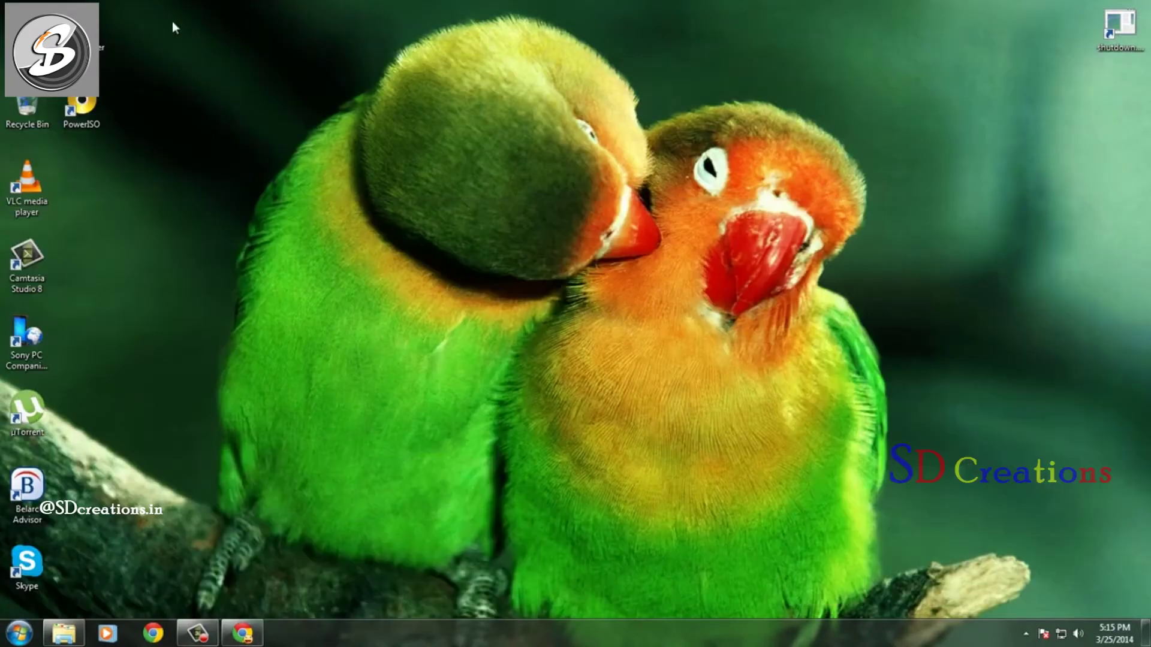
right_click(12, 32)
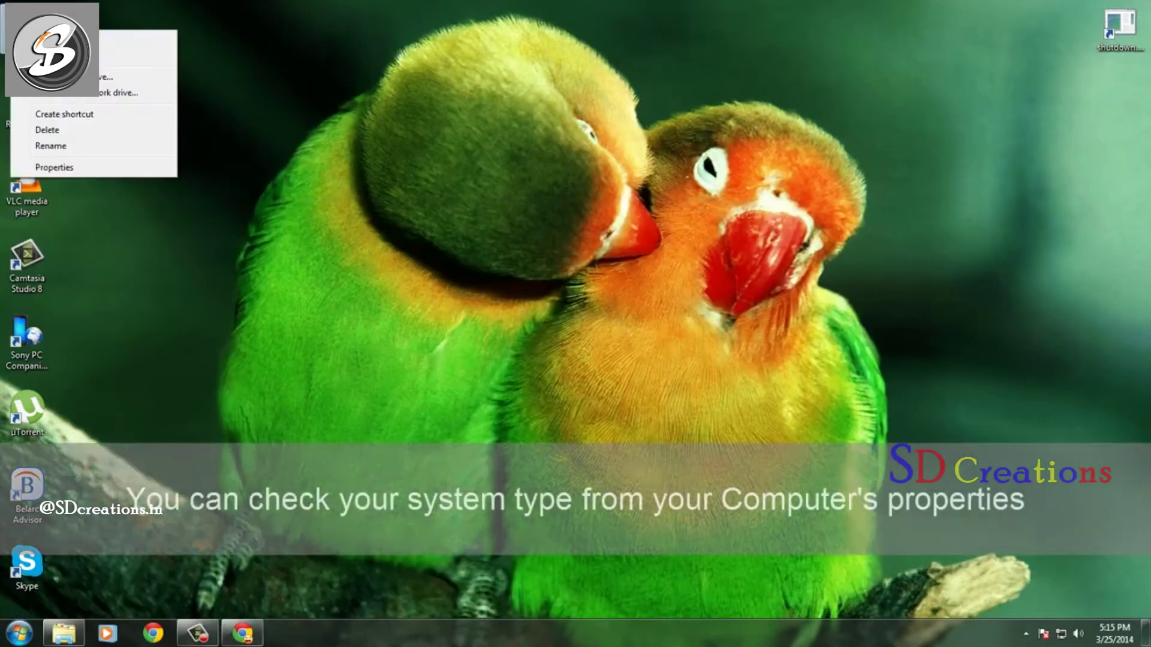
left_click(71, 166)
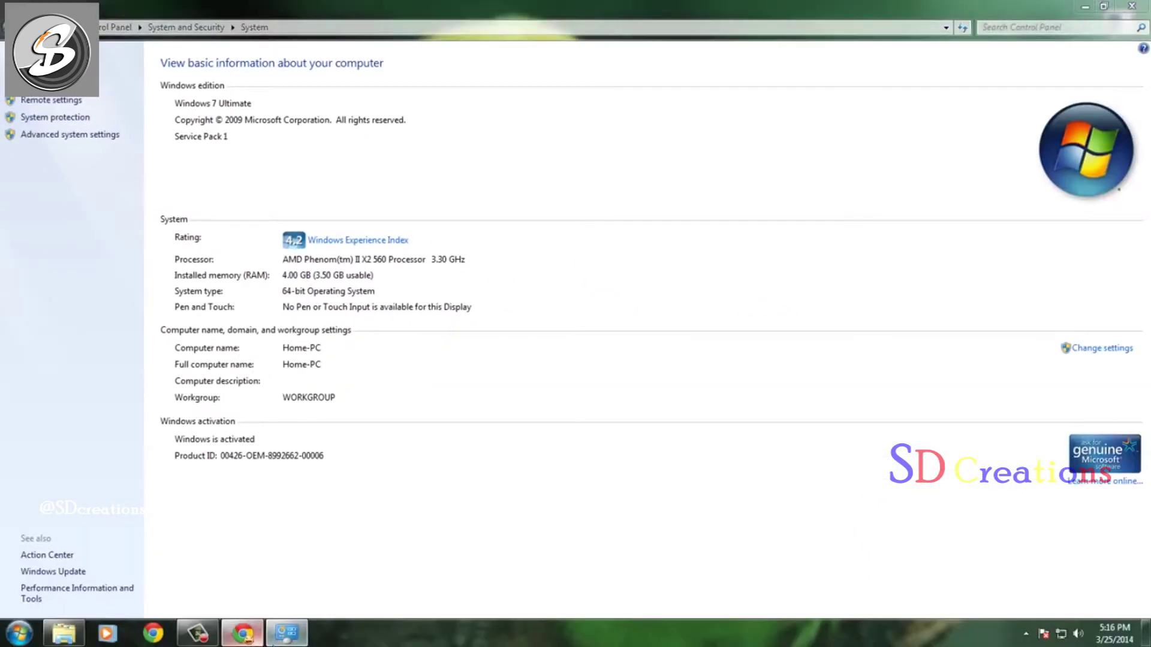
Step: Download the 64-bit PowerISO v5.9 setup from the browser, then close the browser and system information windows
left_click(254, 640)
left_click(413, 356)
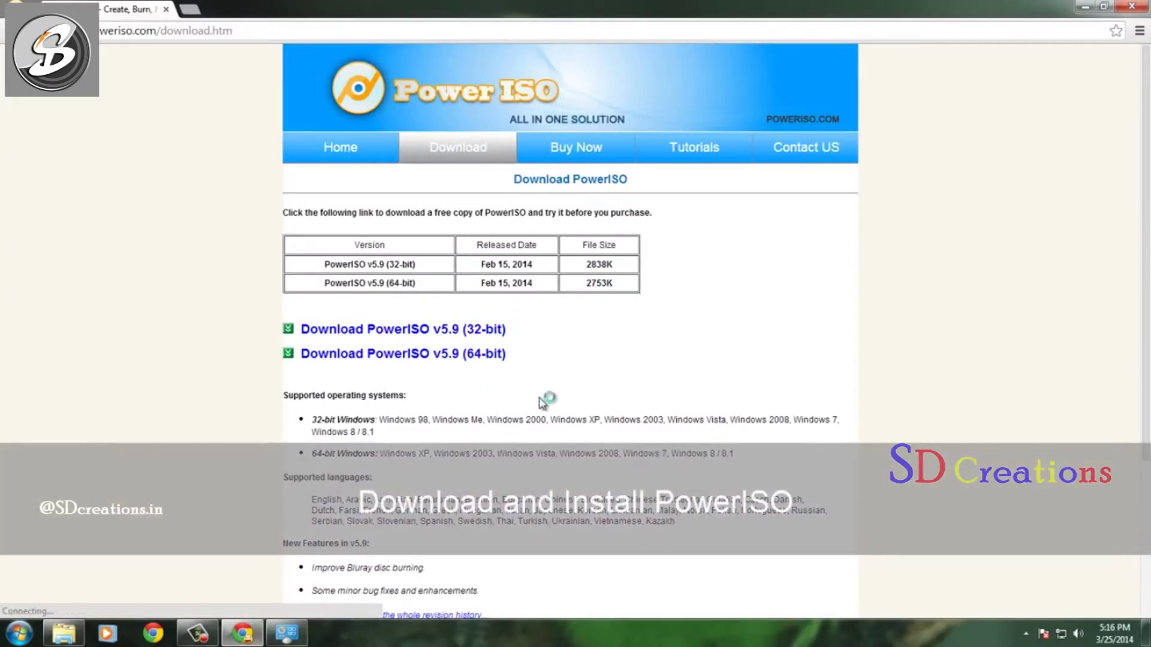
left_click(1139, 6)
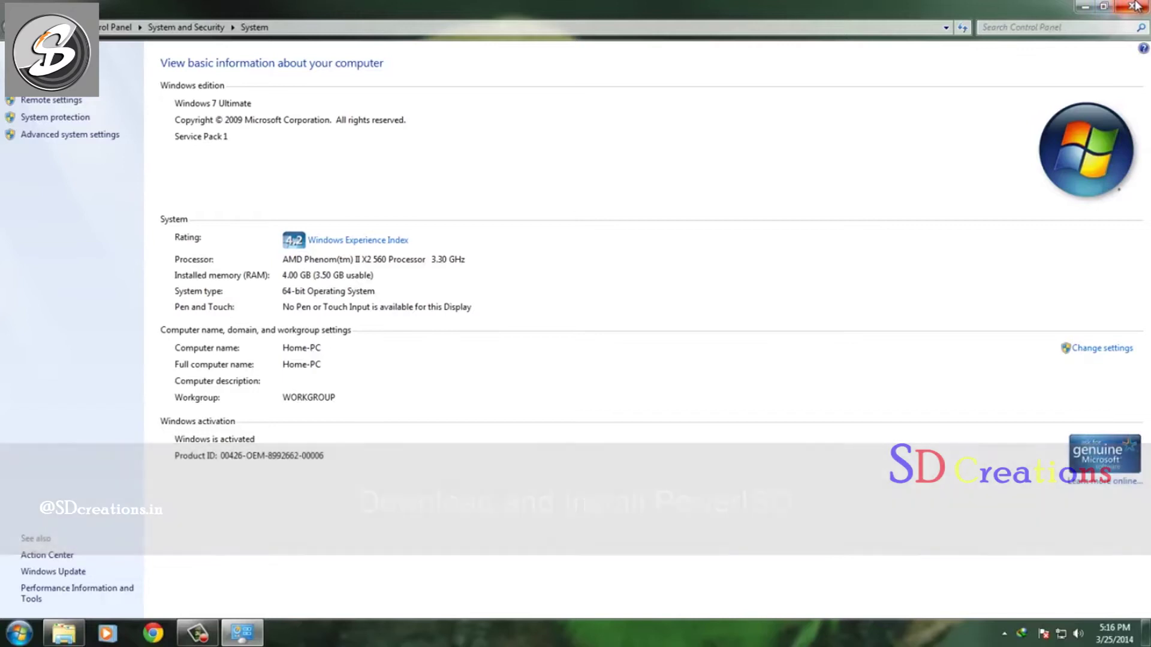
left_click(1135, 6)
right_click(592, 187)
left_click(614, 221)
Step: Run PowerISO as administrator, continuing unregistered, and open the Create Bootable USB Drive tool
right_click(90, 115)
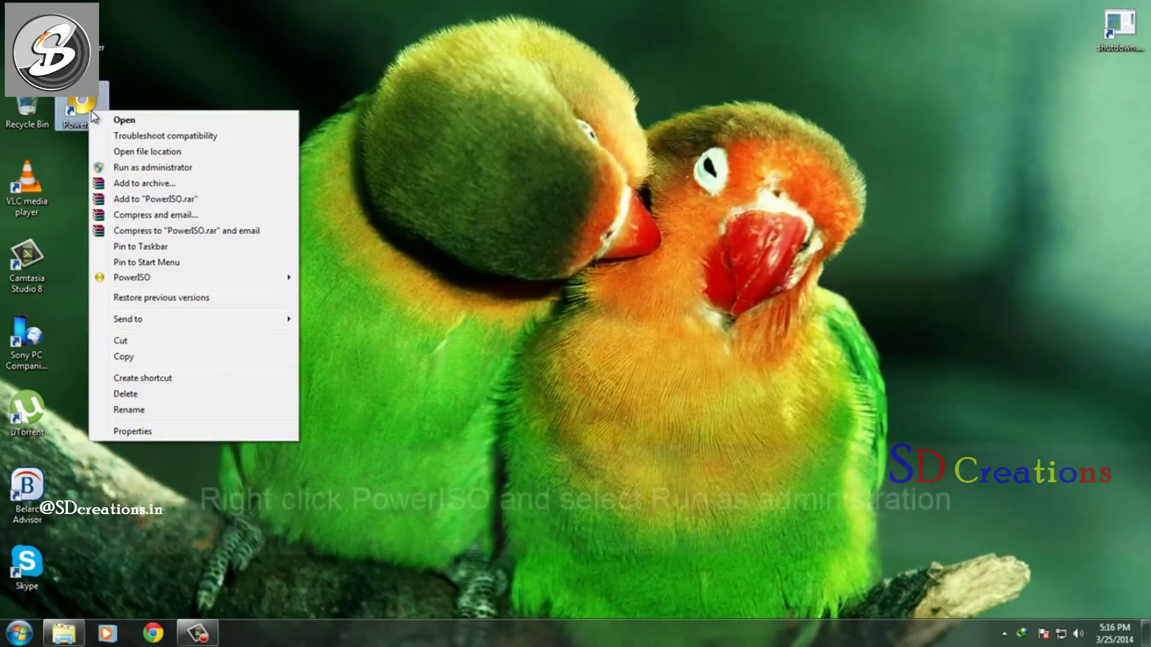
left_click(157, 169)
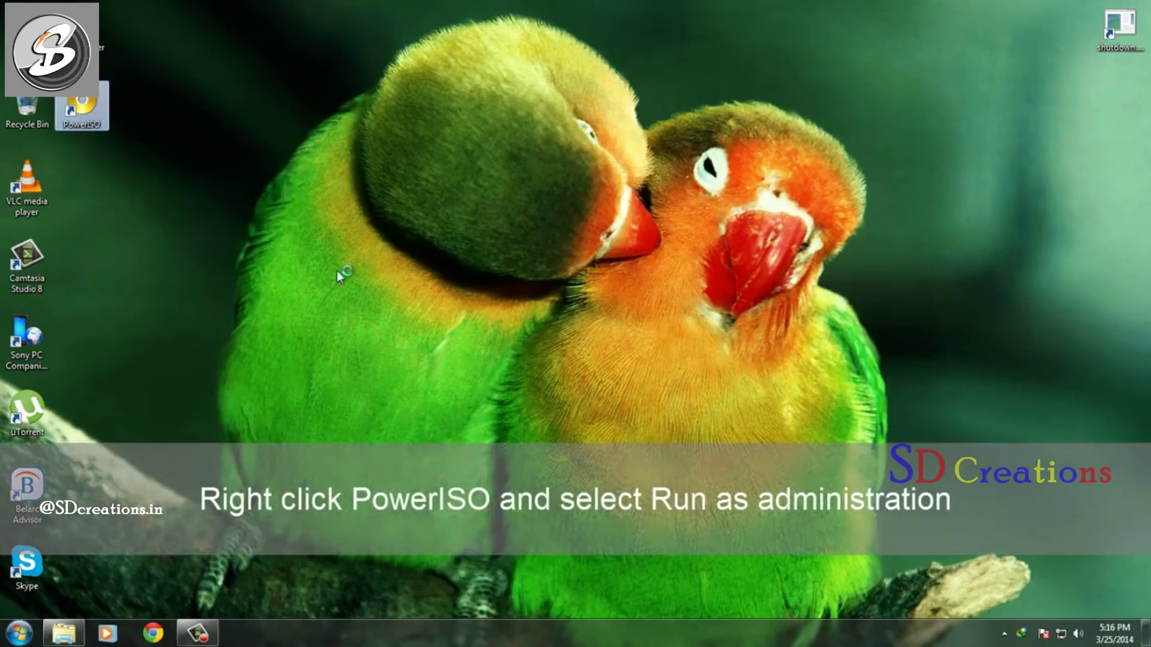
left_click(630, 348)
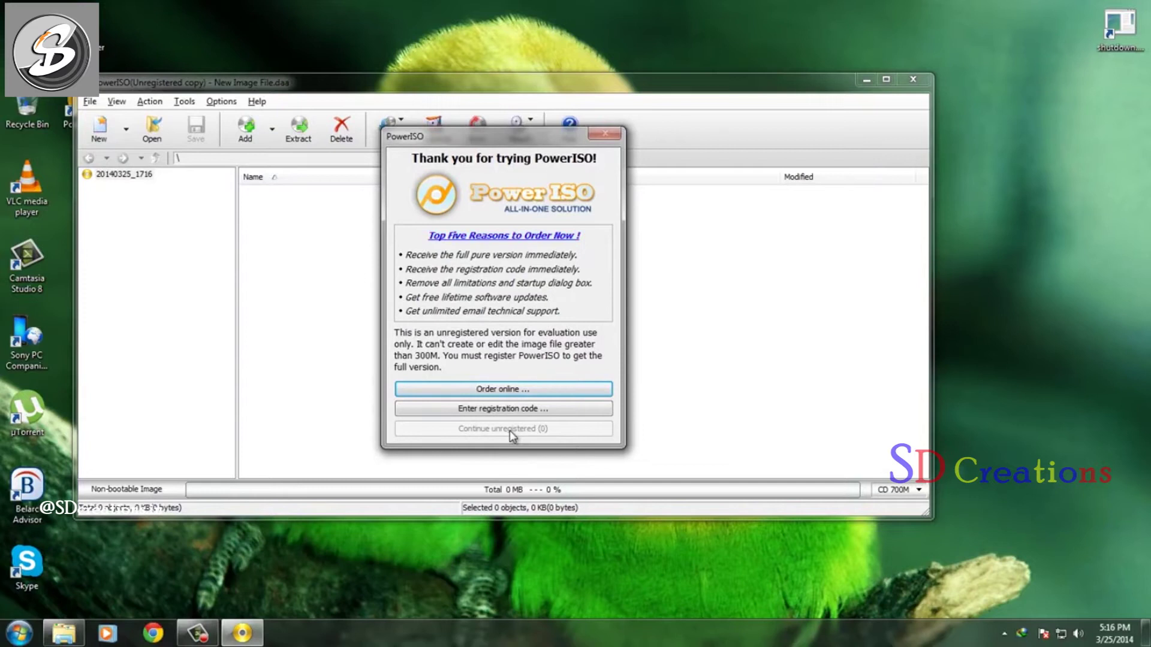
left_click(511, 430)
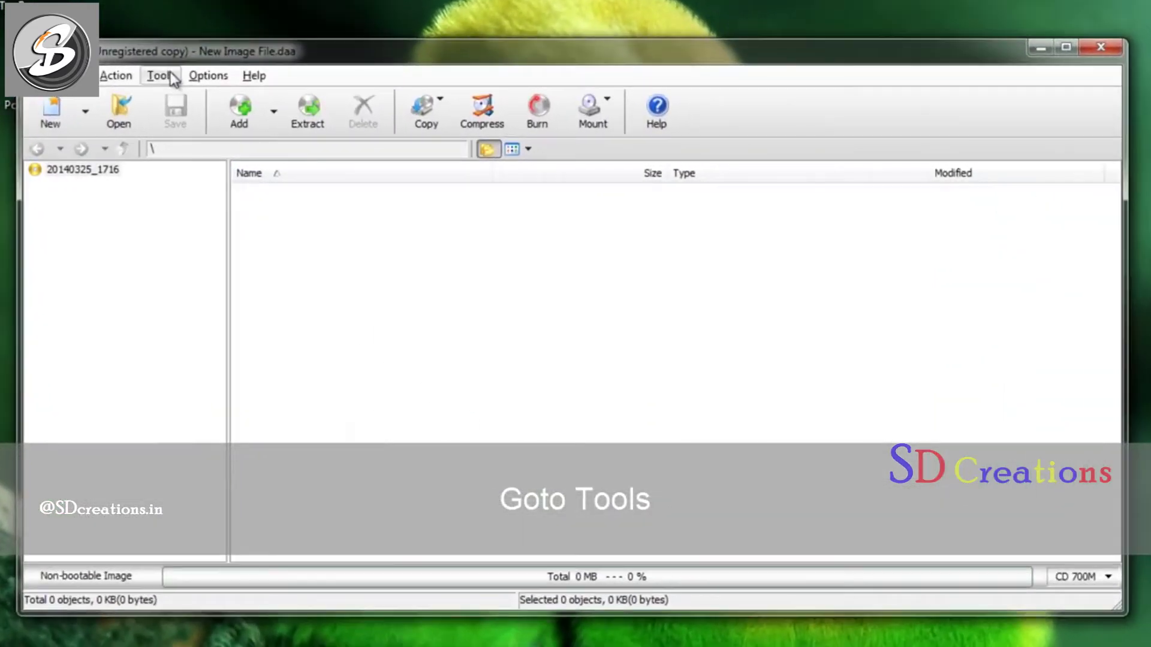
left_click(170, 75)
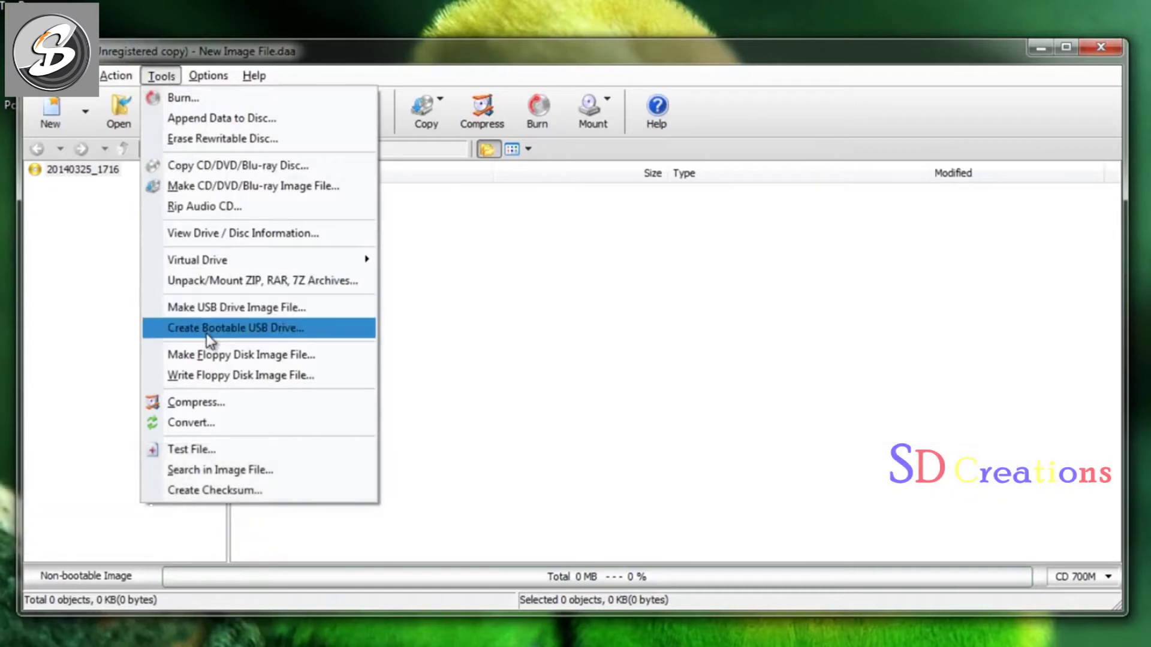
left_click(252, 333)
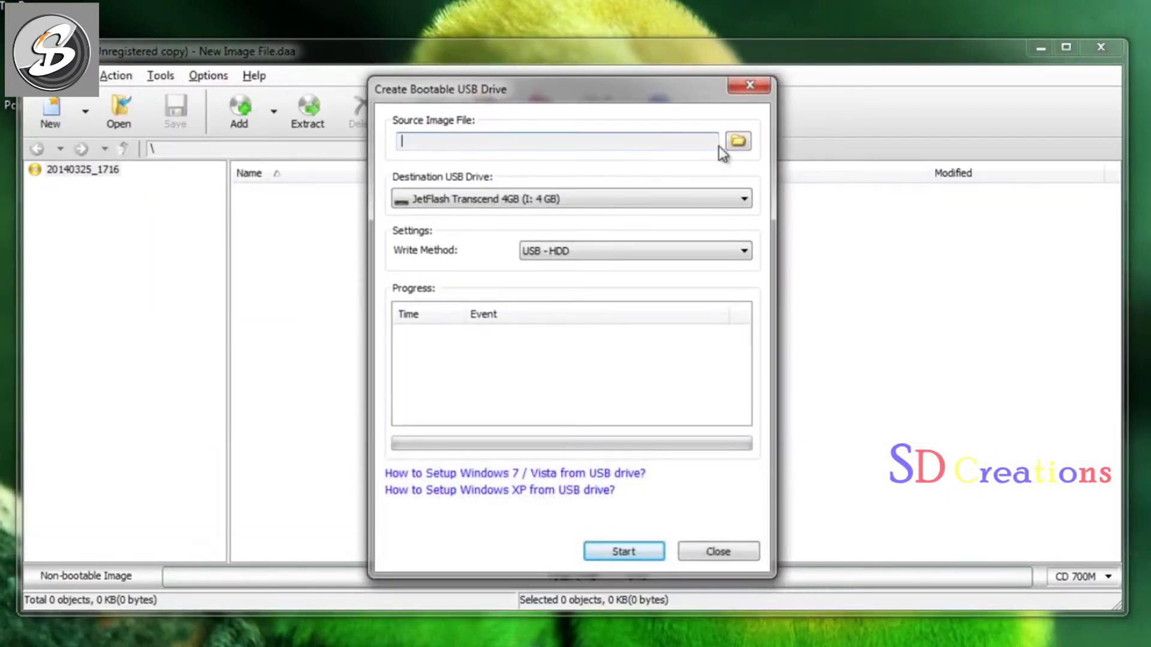
Step: Load the Windows 7 Ultimate SP1 (x86) image from F:\Software\Operating System [OS] as the source image file
left_click(732, 144)
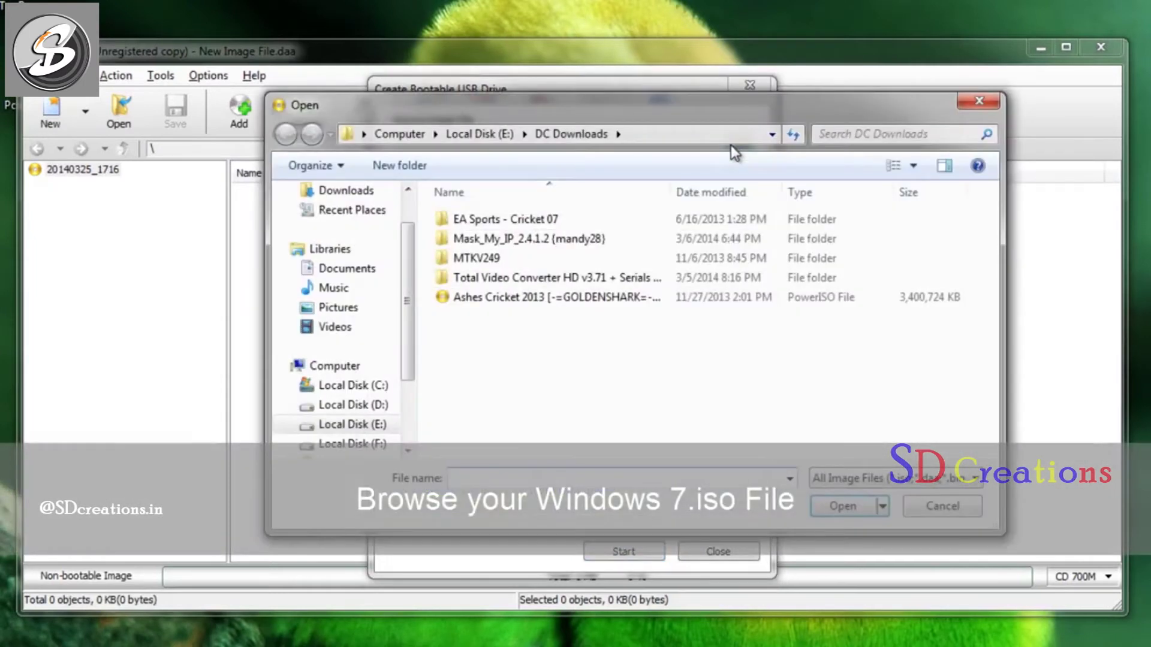
left_click(327, 444)
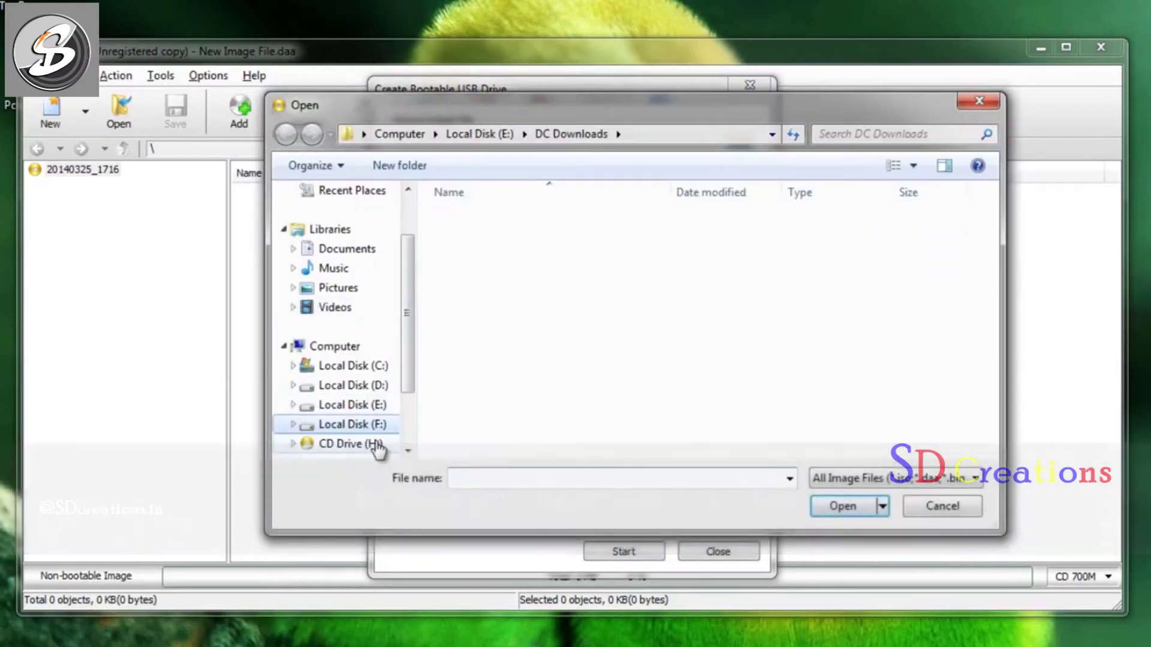
double_click(501, 318)
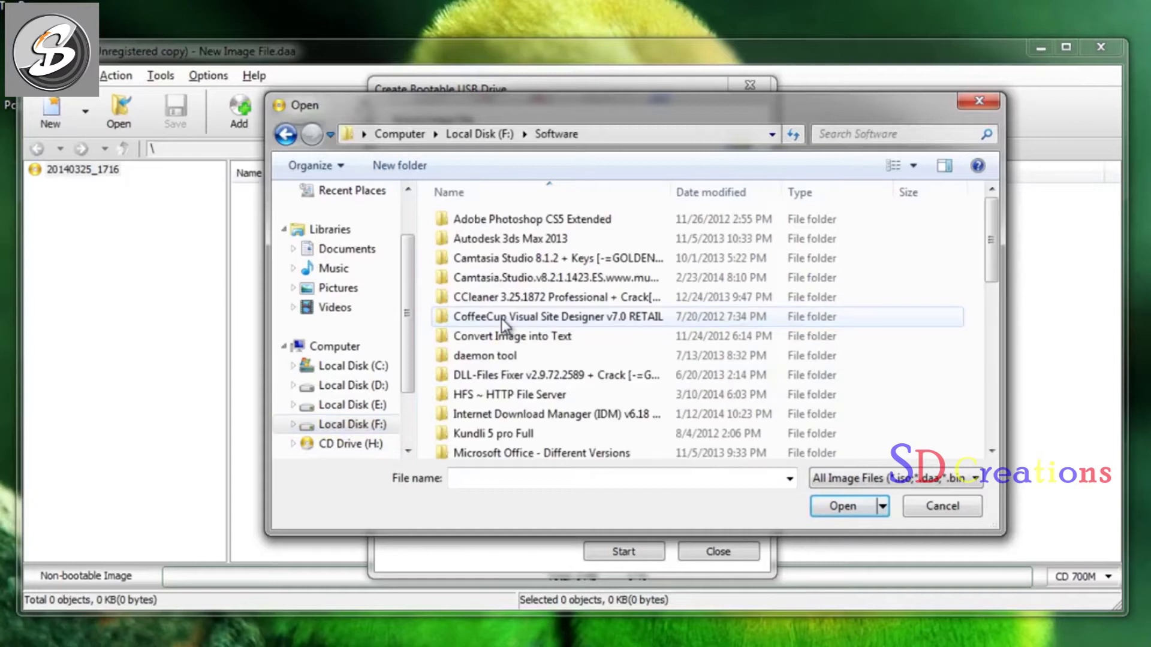
scroll(502, 325, "down", 1)
scroll(498, 318, "down", 1)
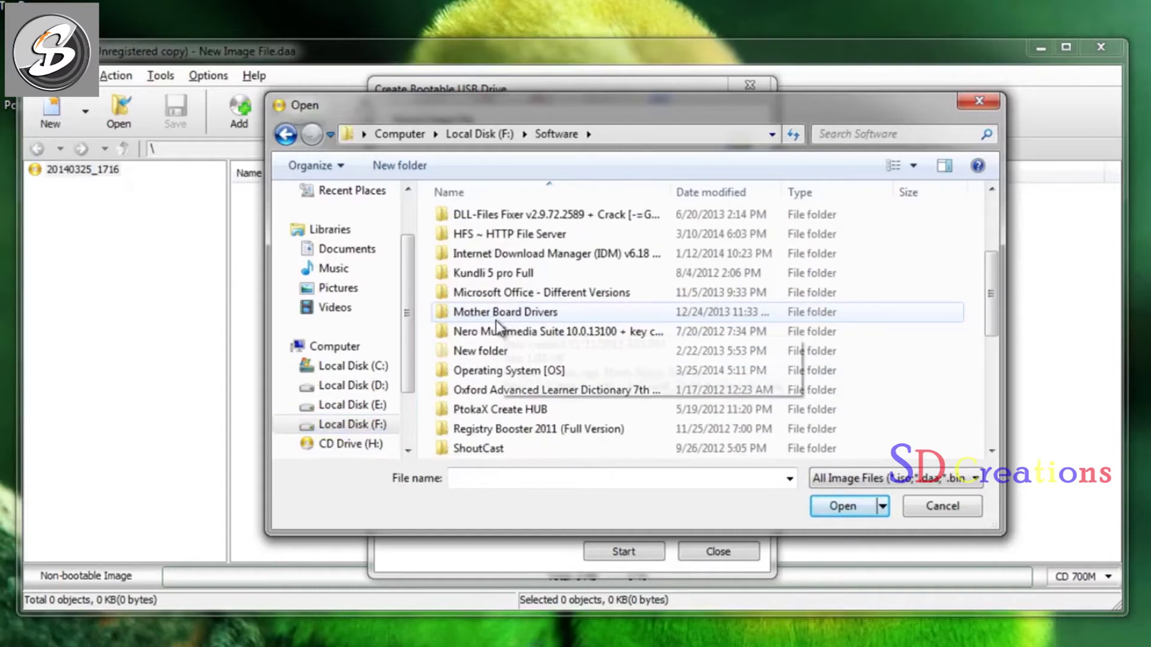
left_click(524, 379)
double_click(524, 378)
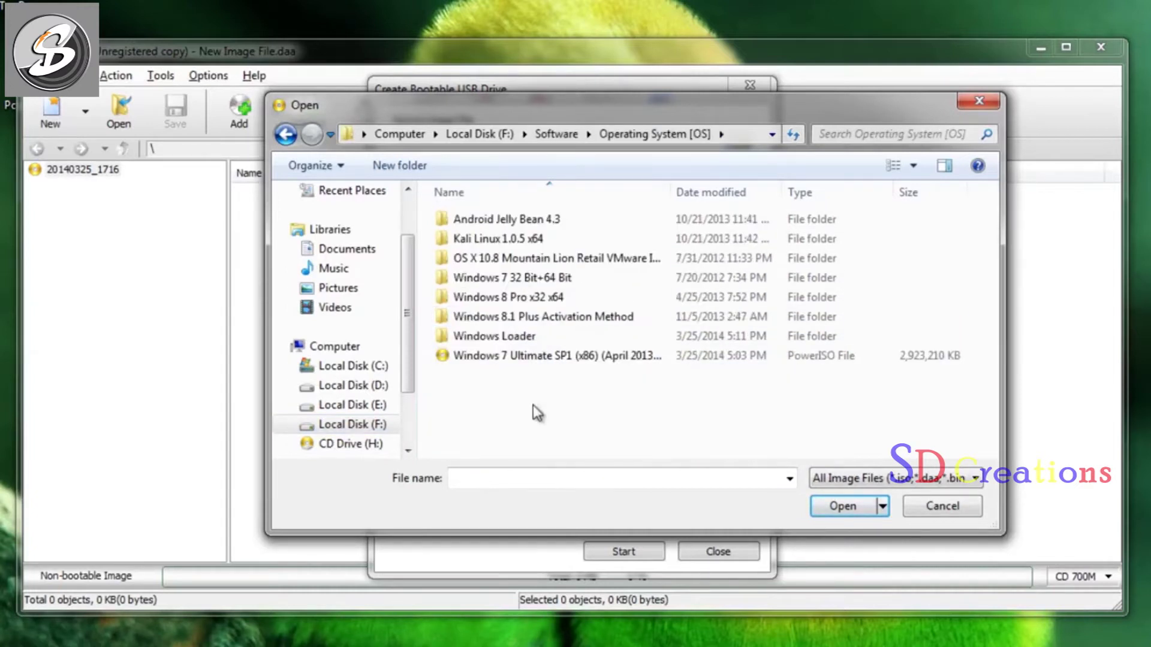
left_click(510, 360)
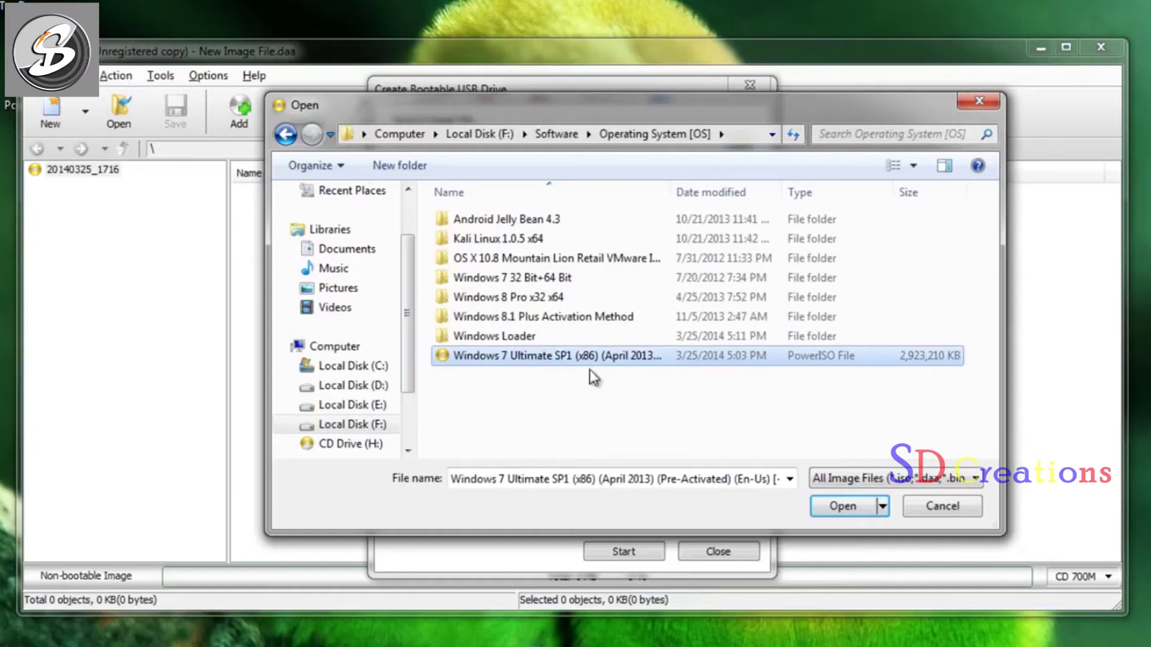
left_click(842, 506)
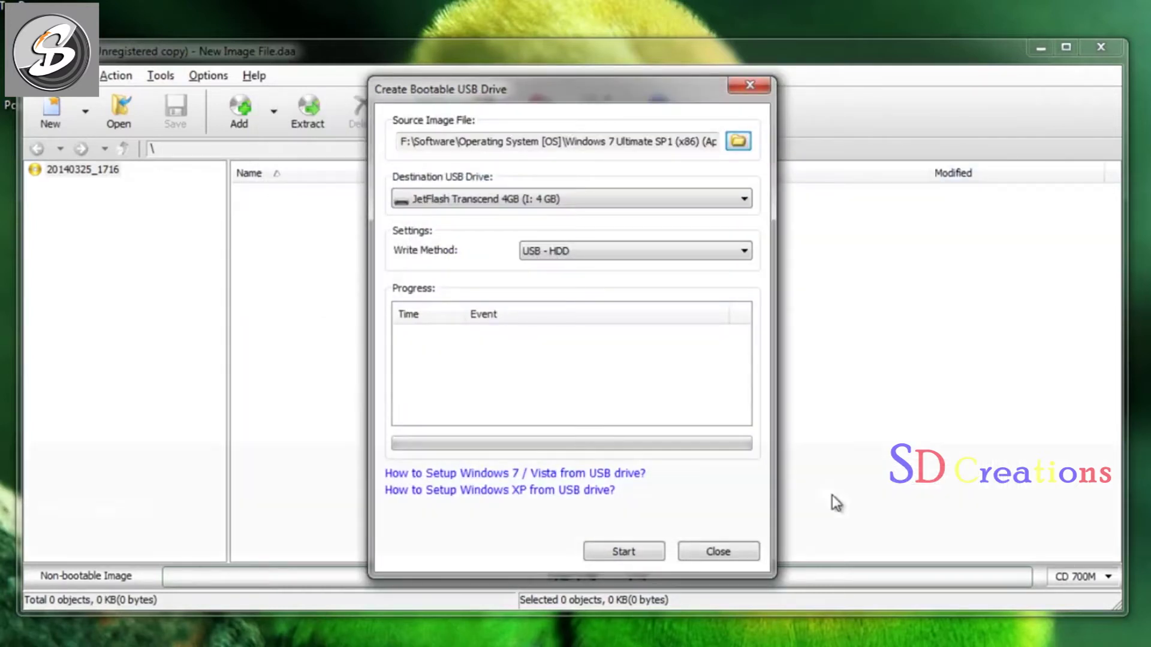
Step: Choose the JetFlash Transcend 4GB (I:) drive as destination and USB-HDD as the write method
left_click(549, 201)
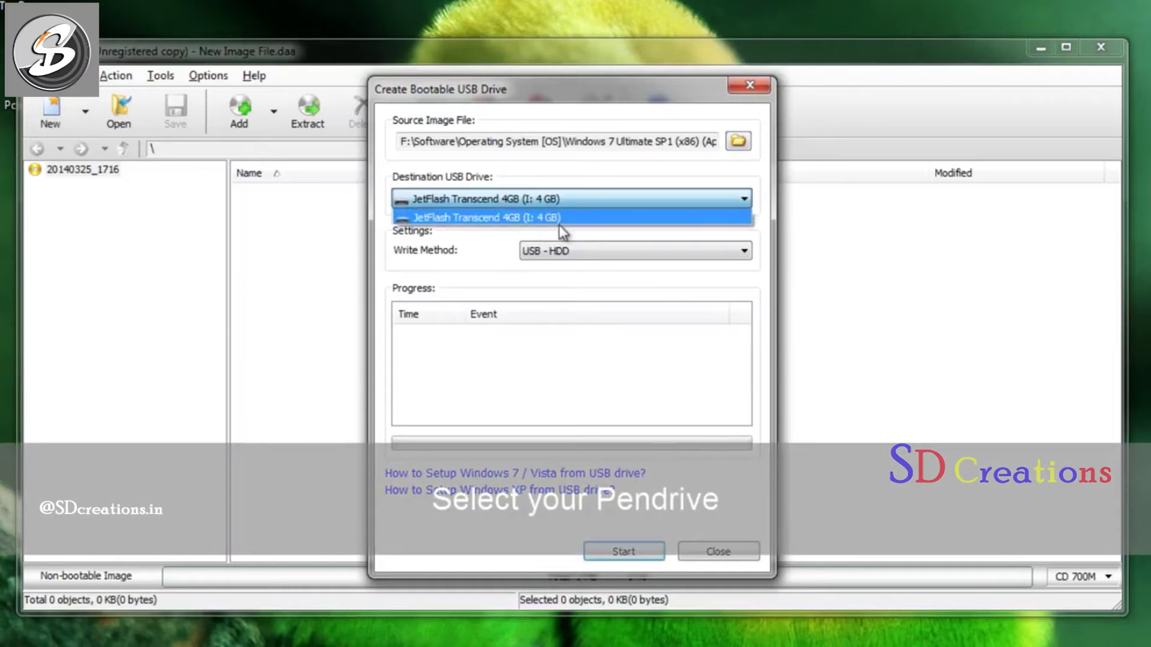
left_click(559, 223)
left_click(558, 247)
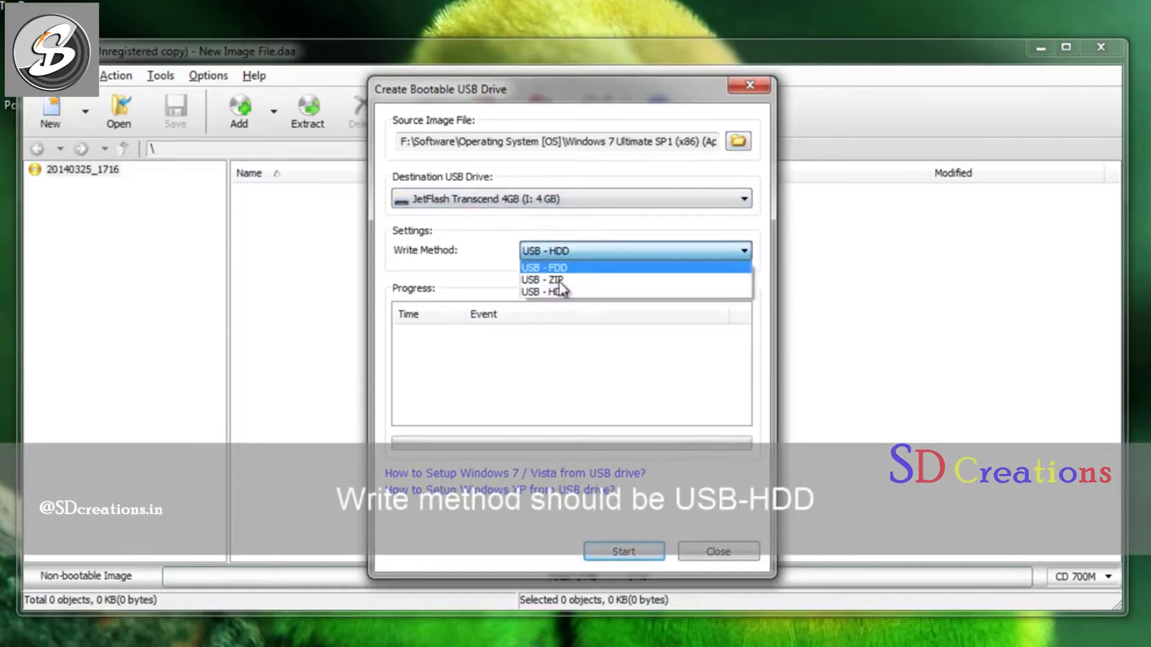
left_click(559, 291)
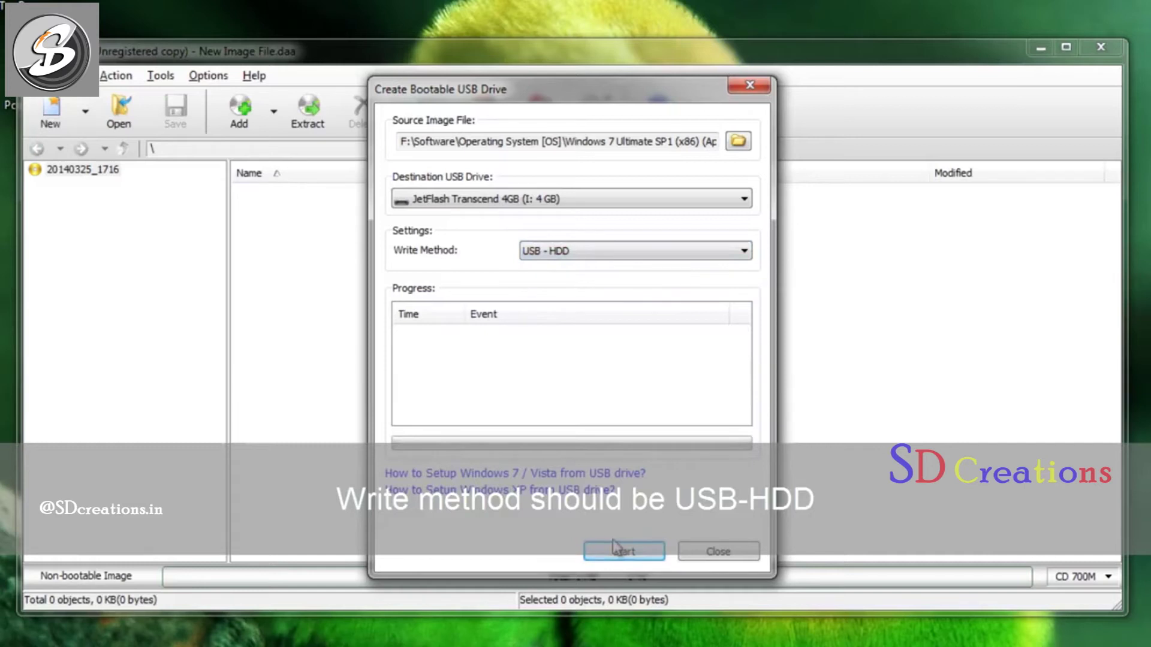
Step: Start writing the image to the USB drive and accept overwriting all its data
left_click(623, 559)
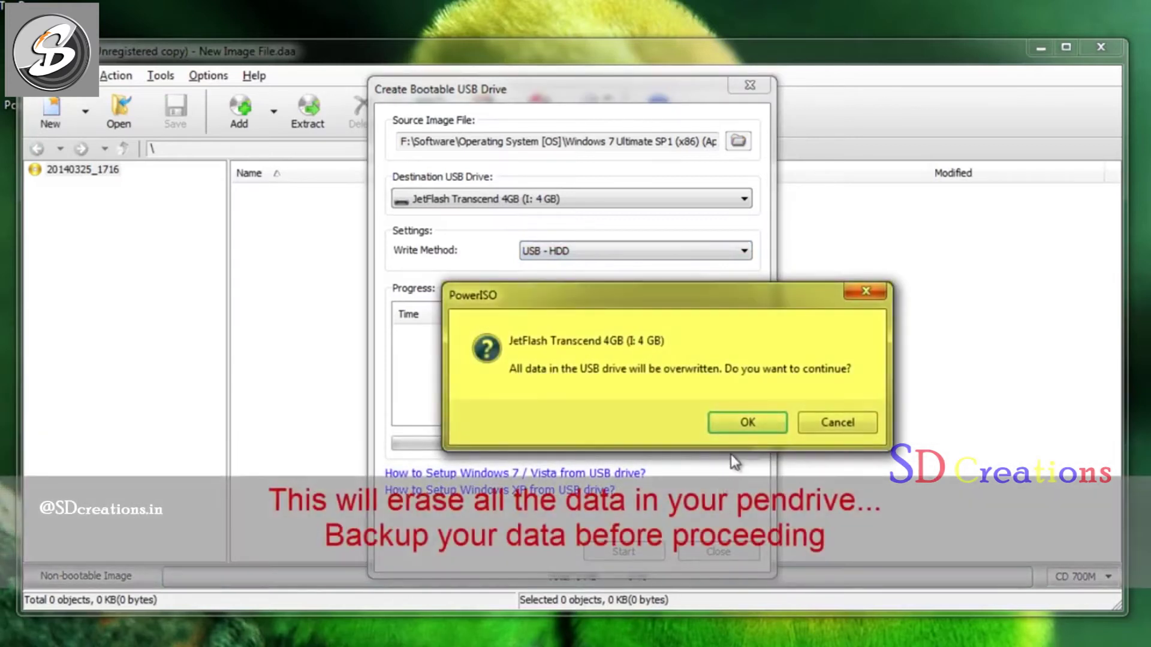
left_click(748, 422)
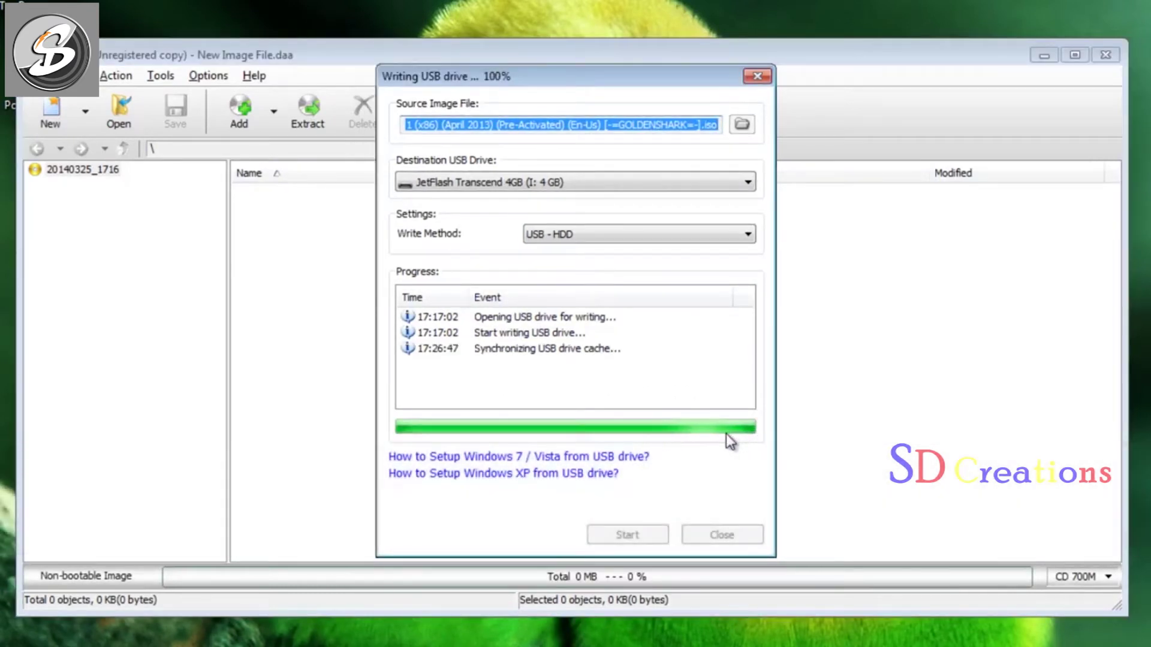
left_click(732, 419)
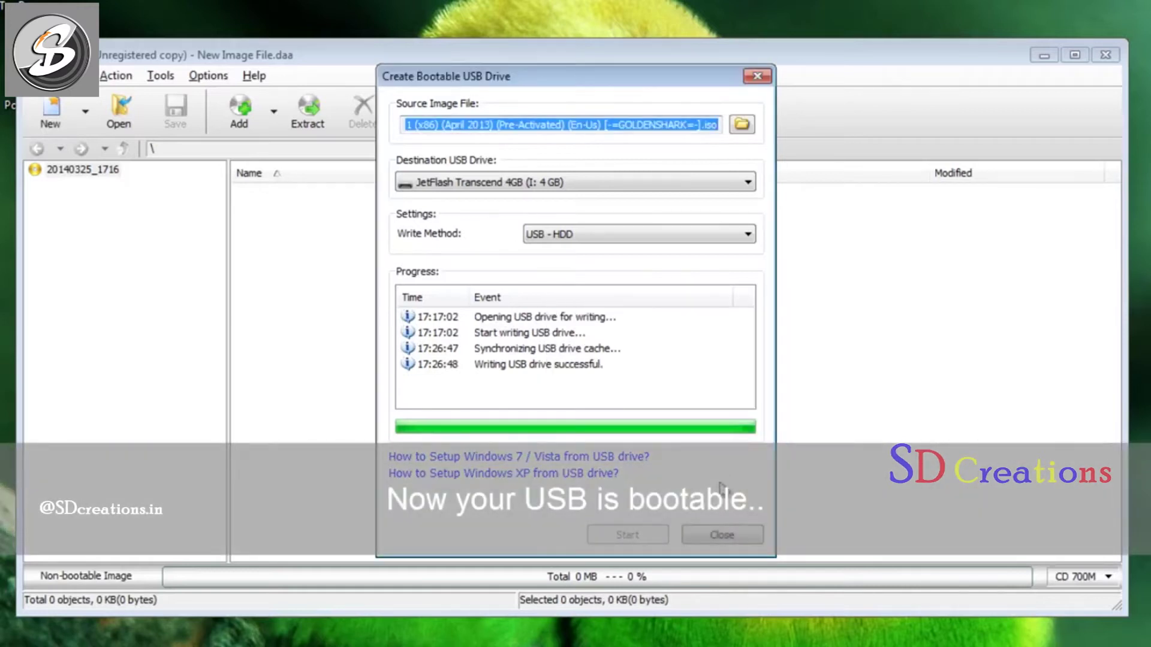
Step: Close the Create Bootable USB Drive dialog and PowerISO, returning to the desktop
left_click(719, 535)
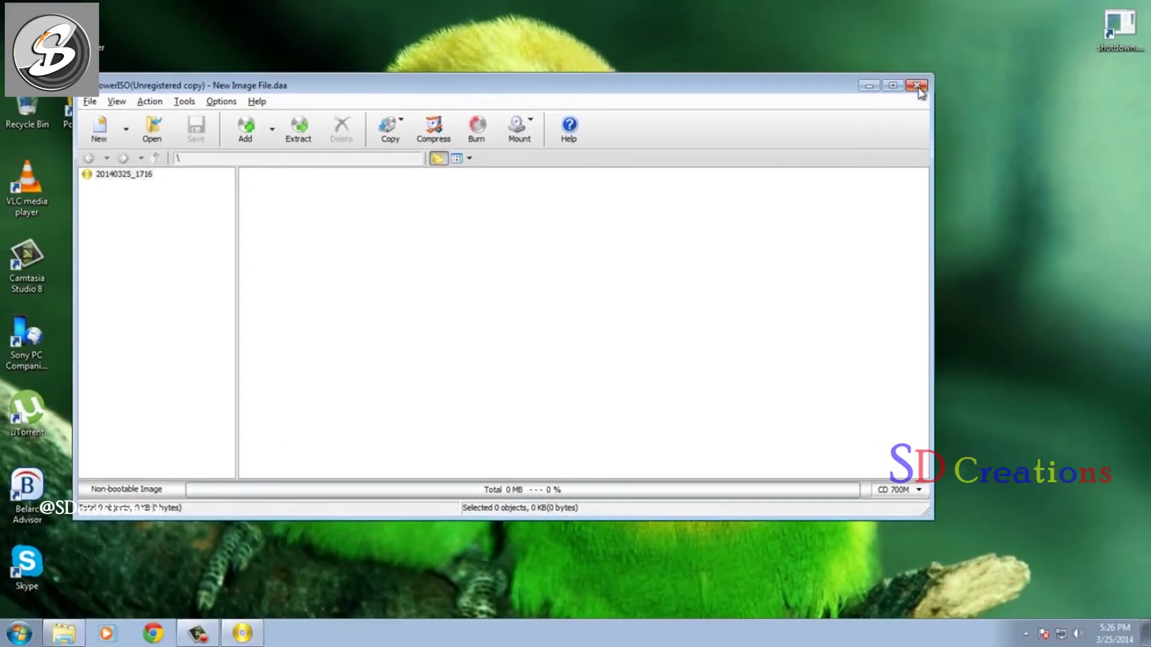
left_click(919, 90)
right_click(681, 246)
left_click(725, 307)
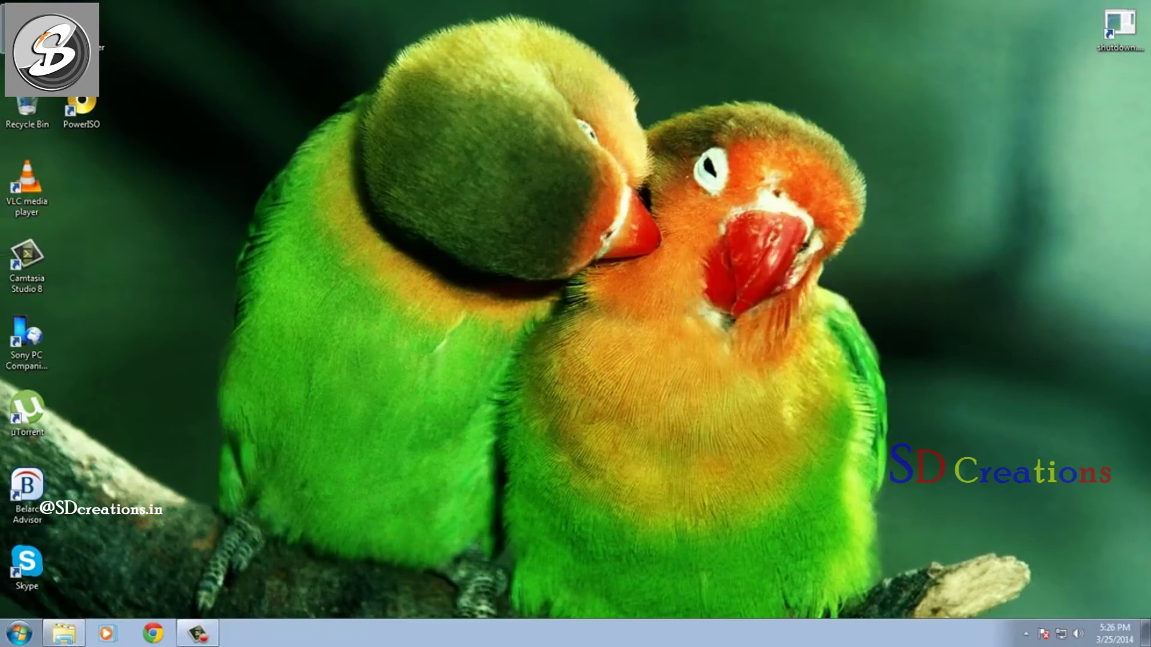
Step: Inspect the contents of the WIN7ULT-SP1 (I:) drive in Windows Explorer and return to the drive overview
key("super+e")
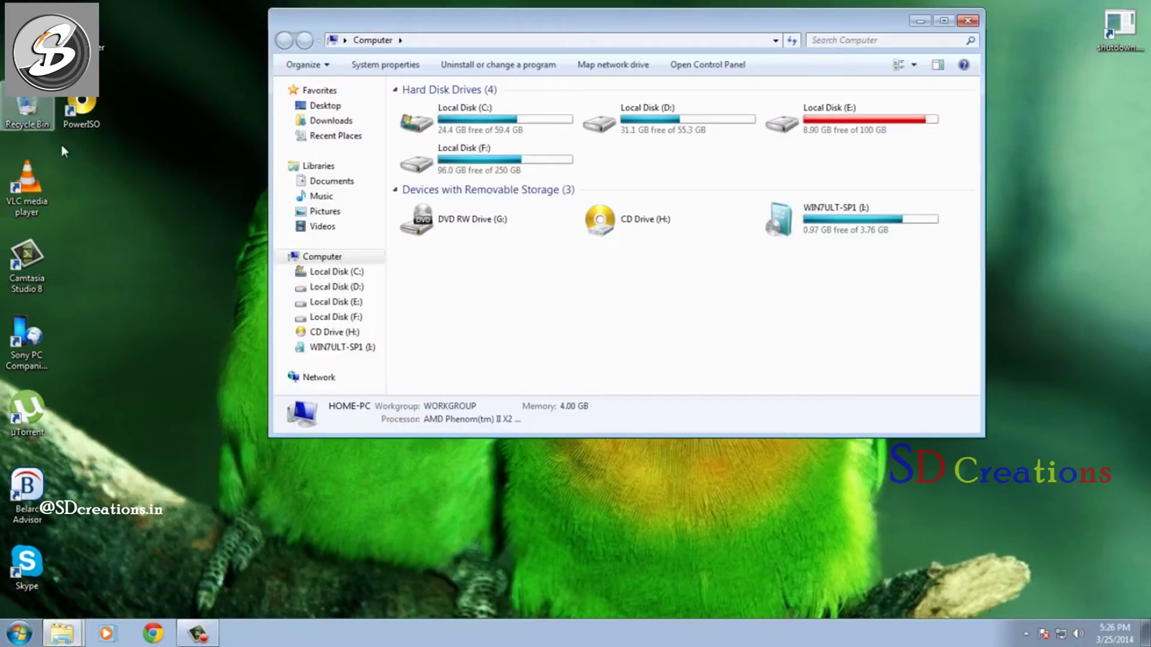
left_click(819, 230)
double_click(821, 226)
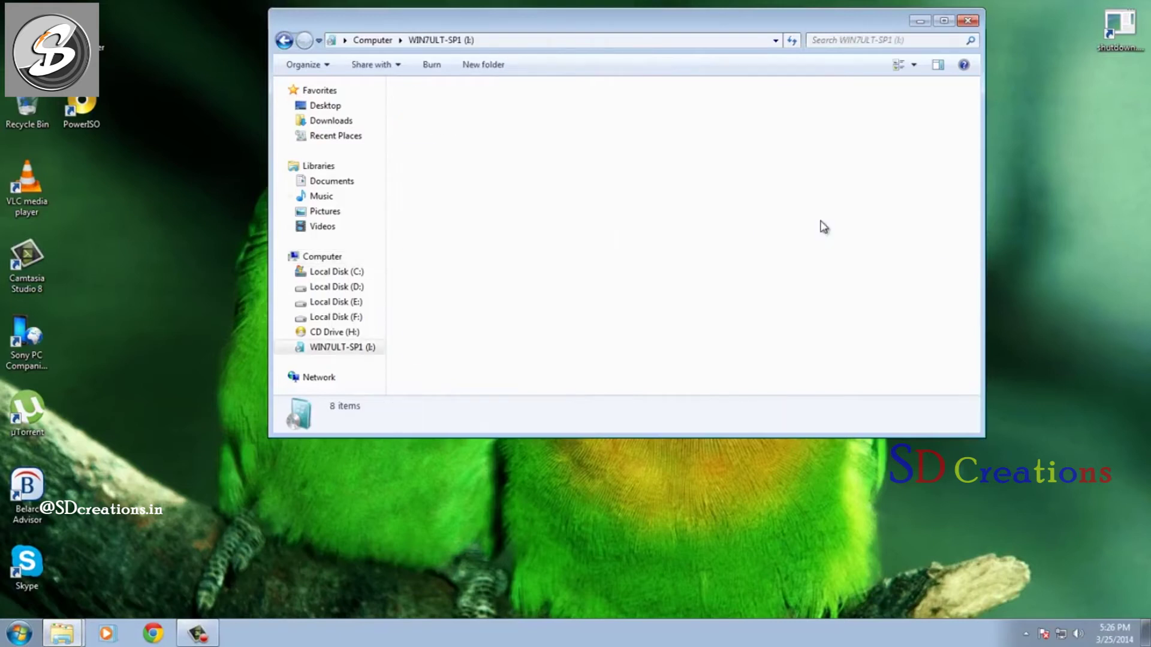
left_click(281, 40)
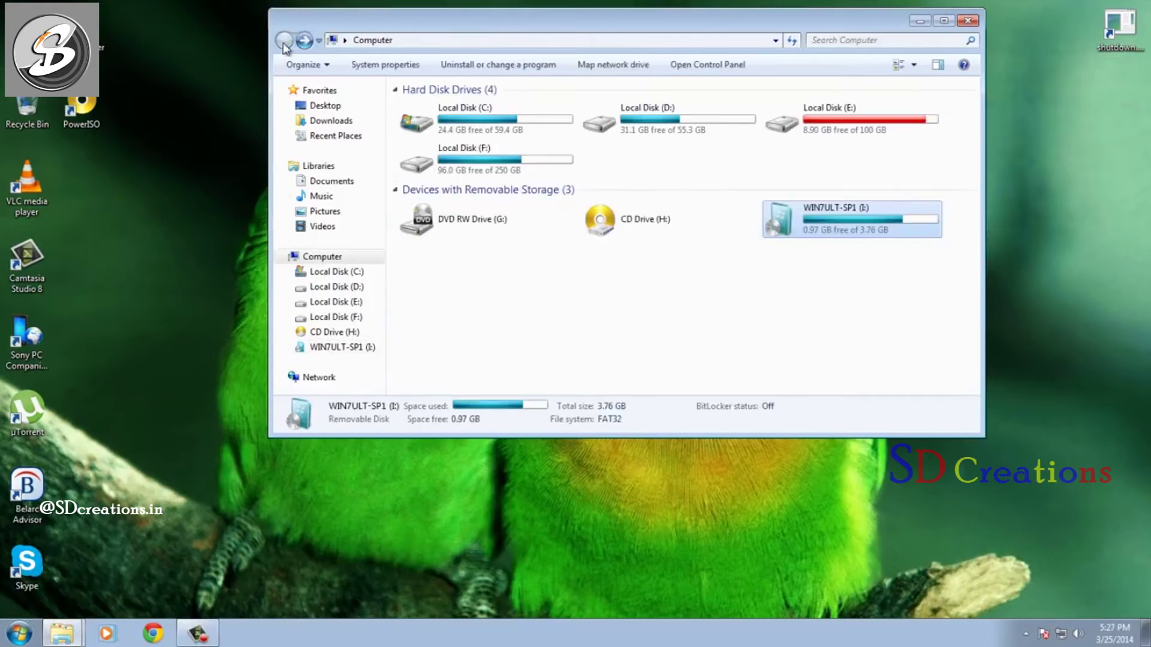
Step: Eject the WIN7ULT-SP1 (I:) drive and close the Explorer window
right_click(802, 222)
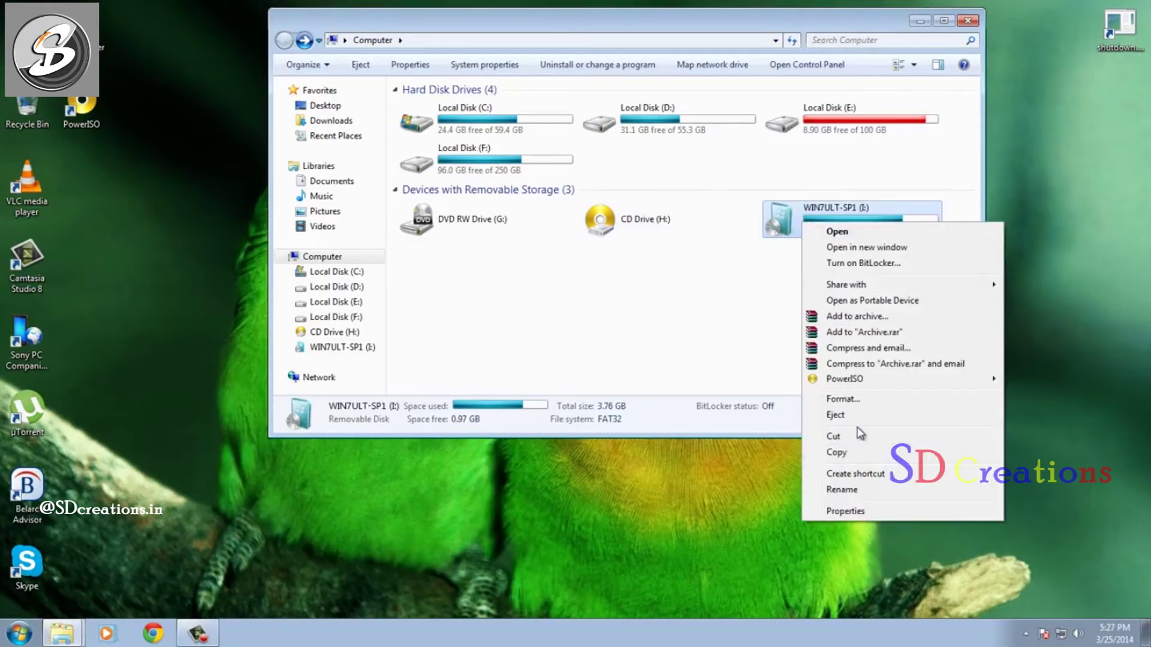
left_click(839, 415)
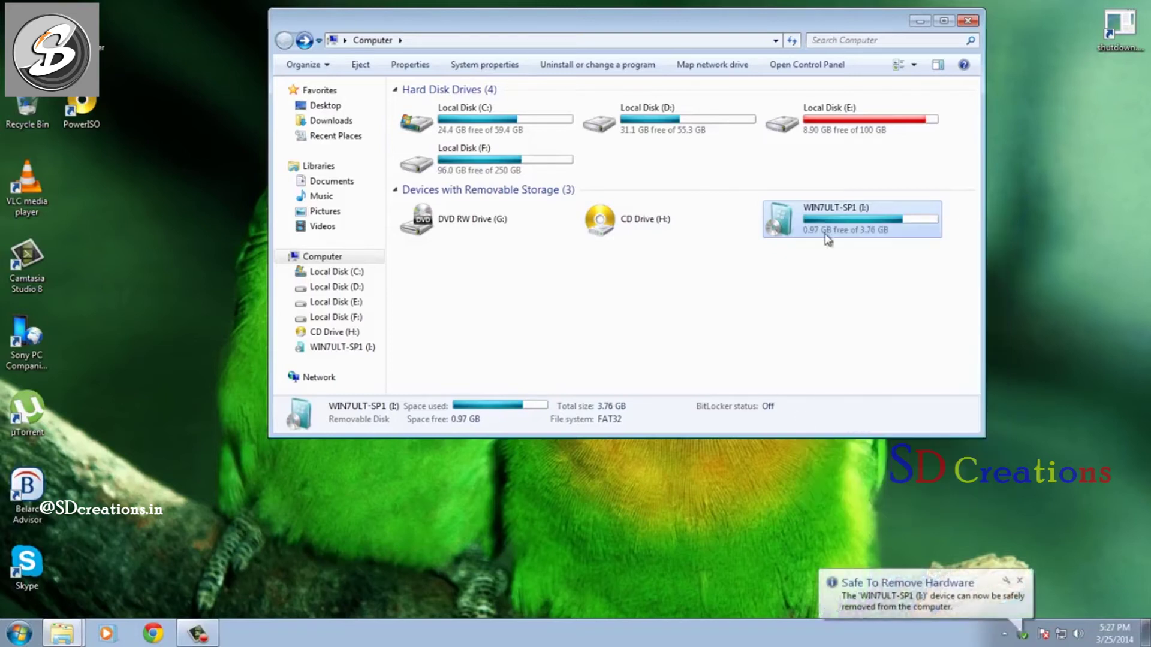
left_click(967, 22)
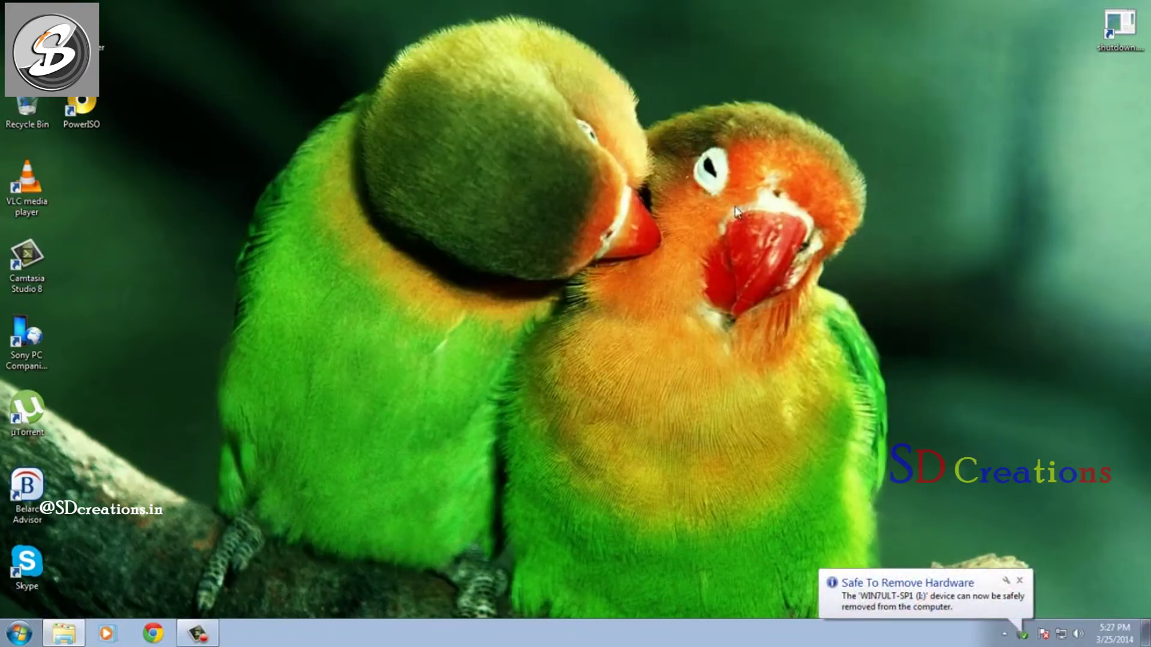
Step: Bring up the computer's shut-down options
left_click(18, 634)
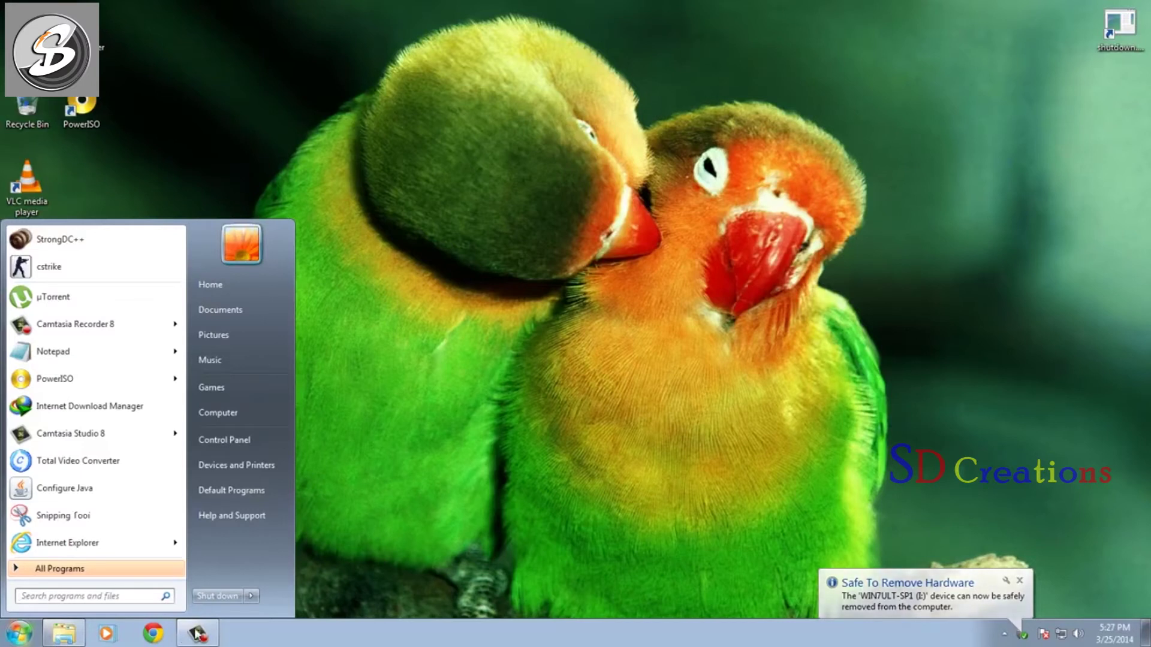
left_click(253, 597)
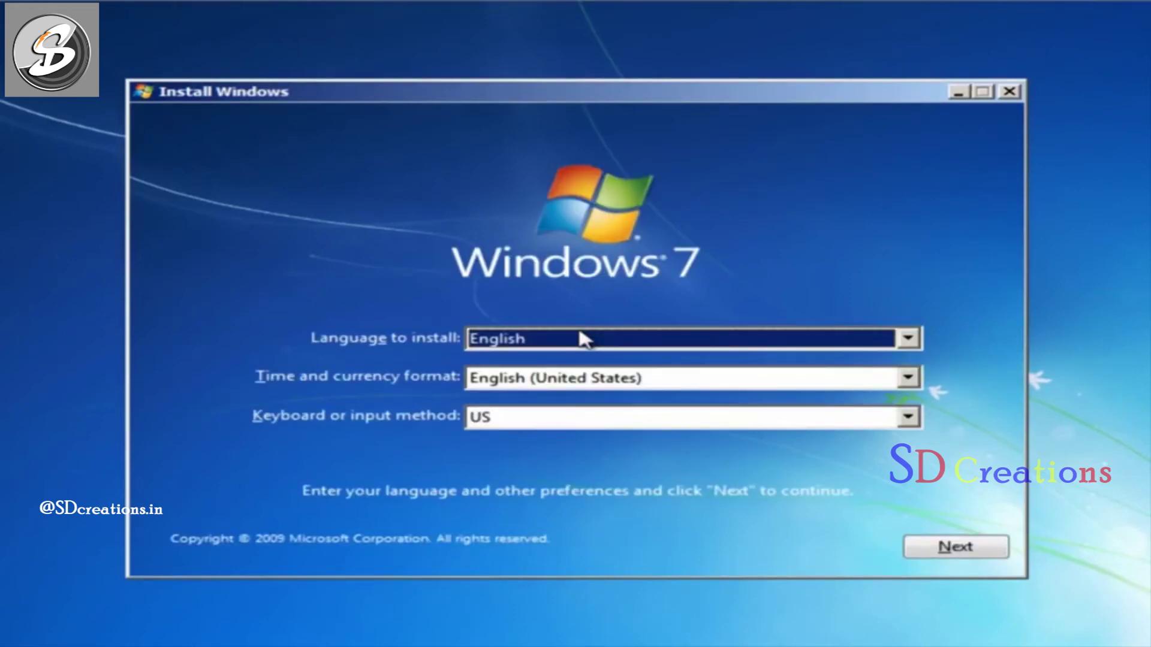
Step: Keep English, English (United States) format and the US keyboard in Windows 7 setup, and start the installation
left_click(984, 552)
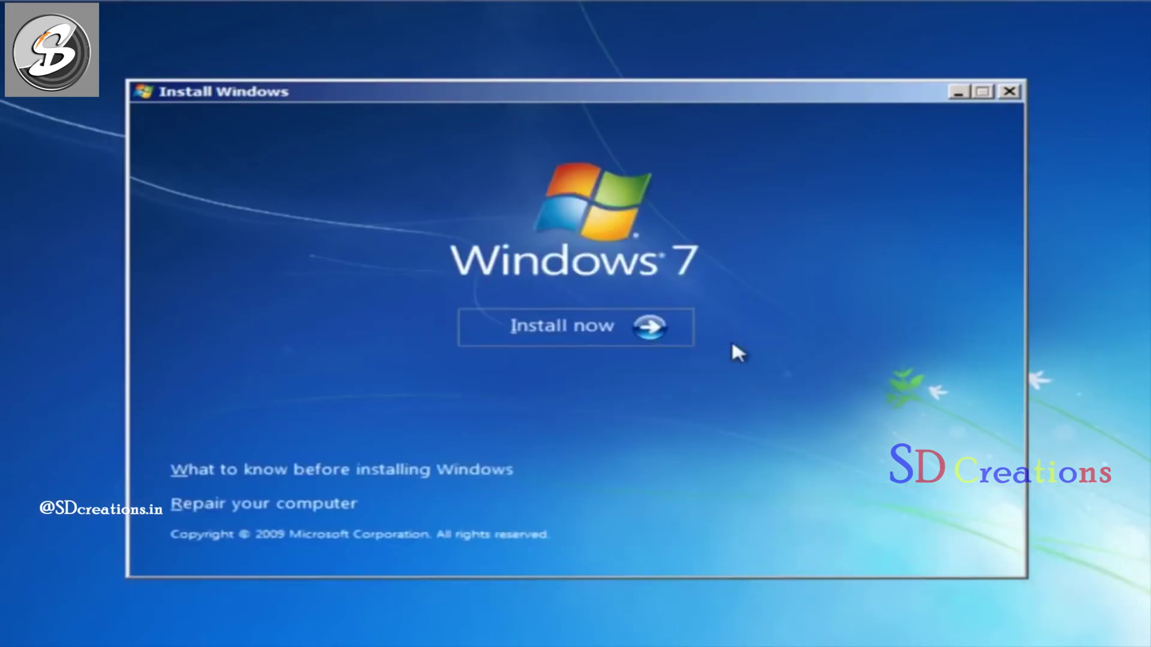
left_click(641, 321)
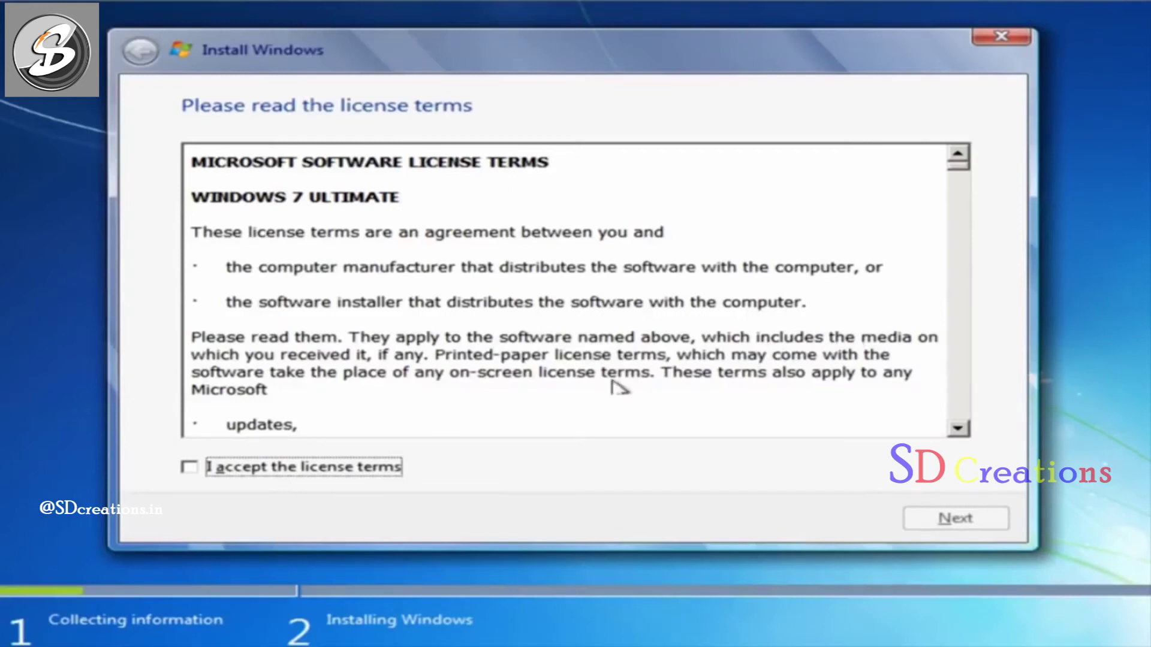
Step: Accept the Windows 7 Ultimate license terms and choose the Custom (advanced) installation type
left_click(188, 468)
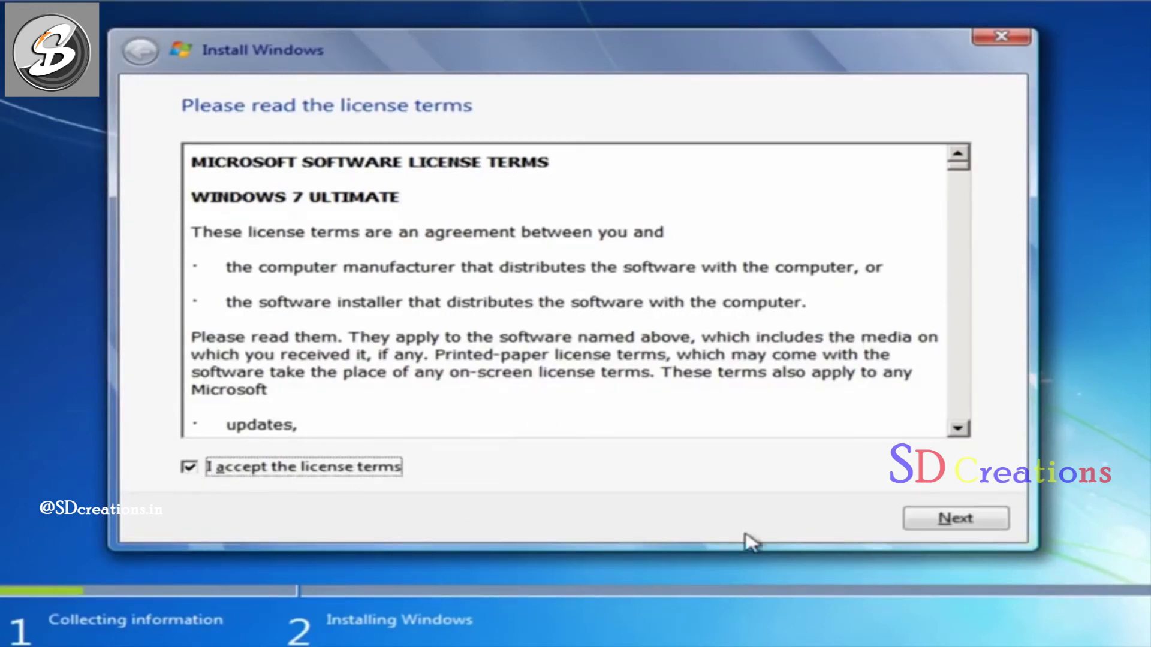
left_click(989, 526)
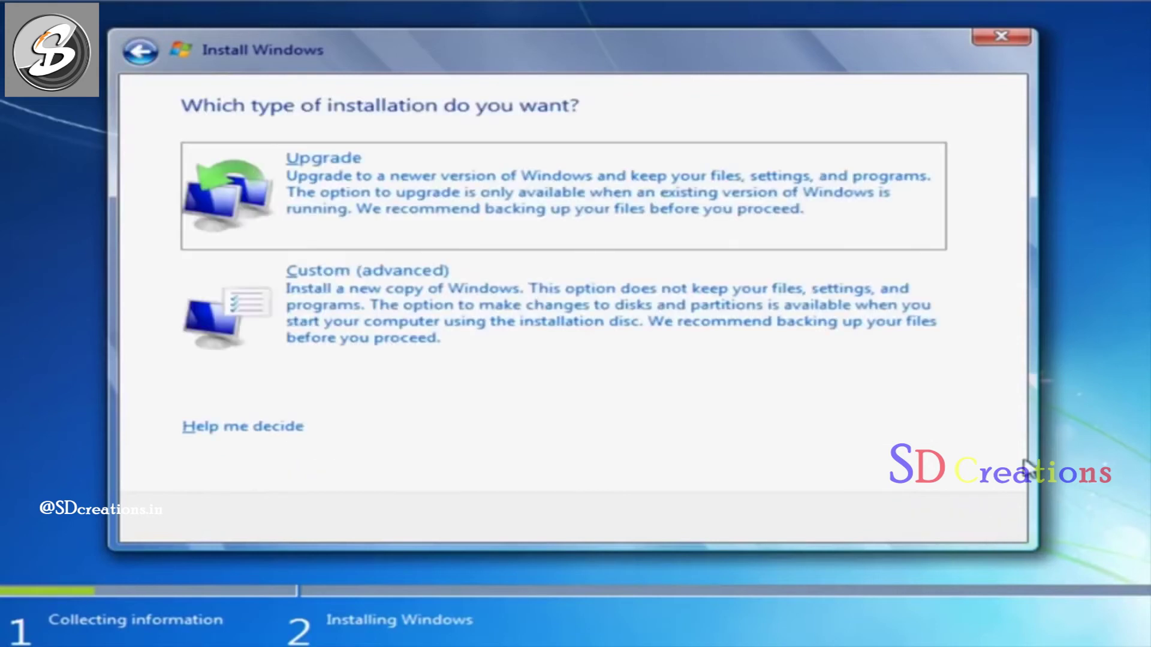
left_click(769, 298)
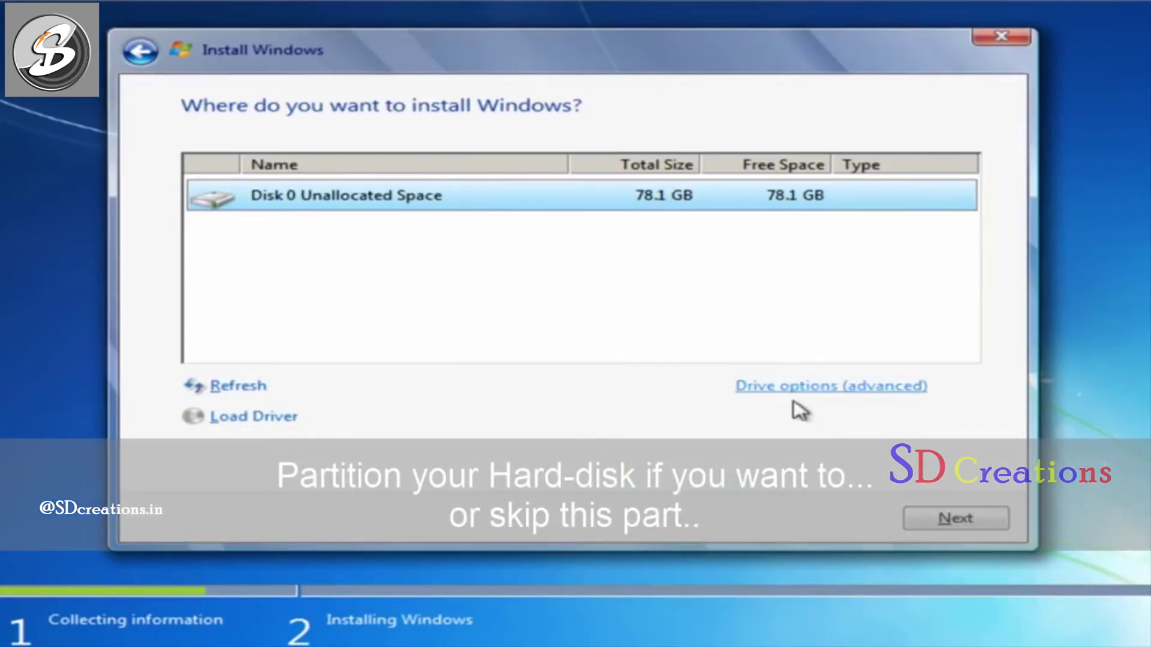
Step: Create a 40000 MB partition in Disk 0's unallocated space and allow additional partitions for system files
left_click(816, 388)
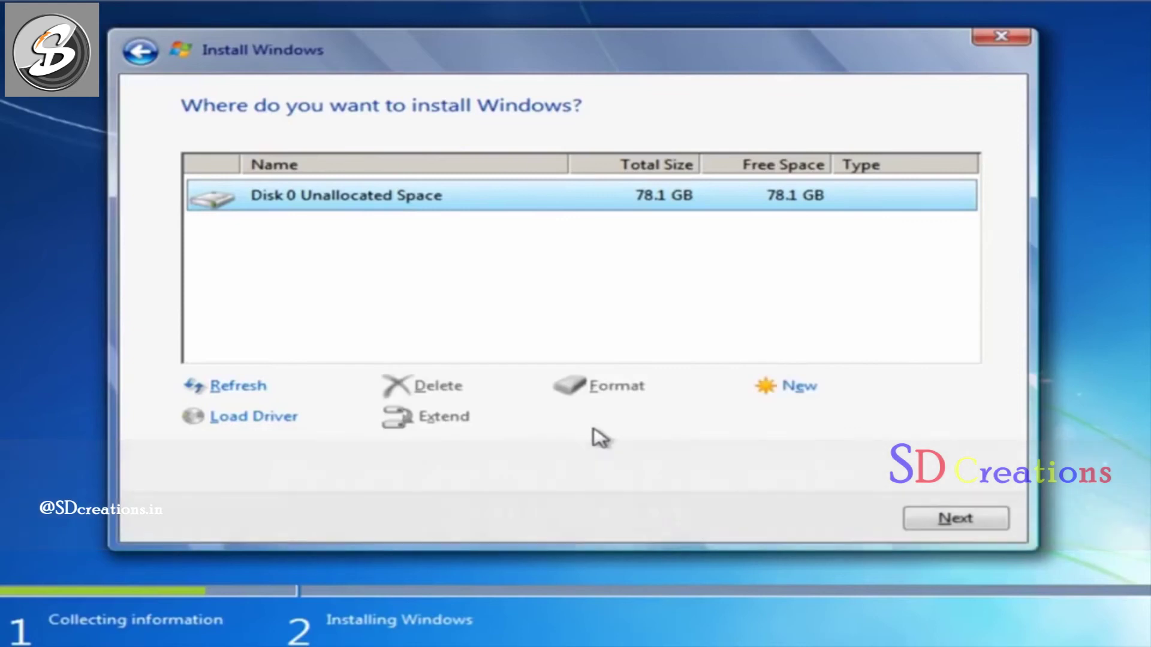
left_click(806, 391)
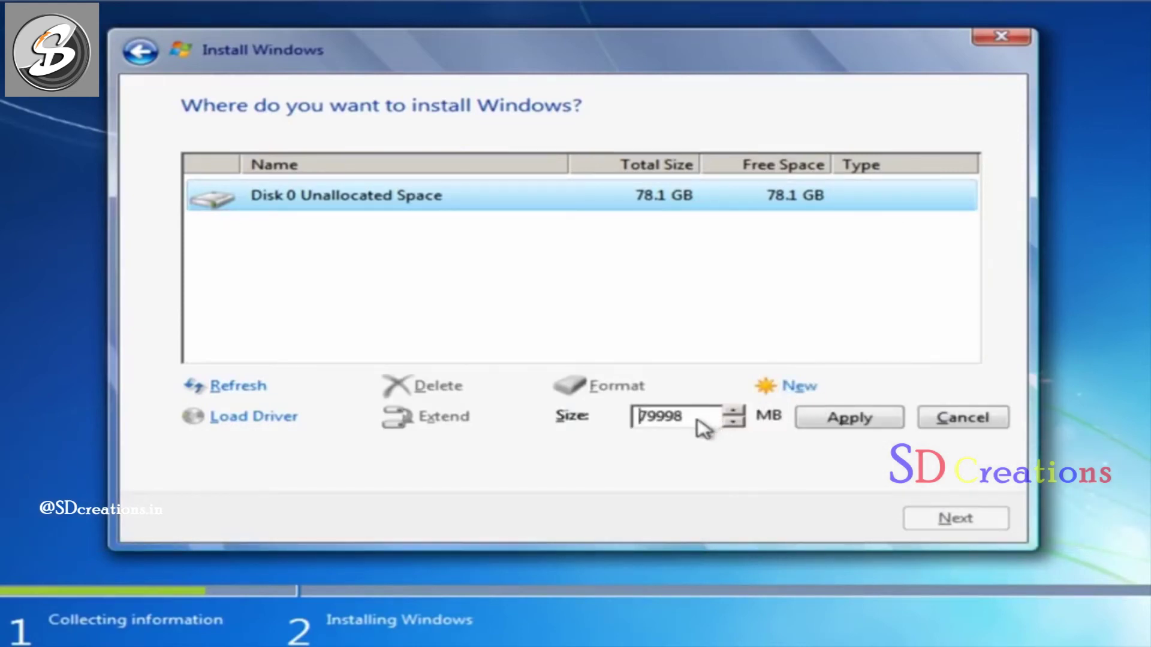
left_click_drag(694, 420, 639, 421)
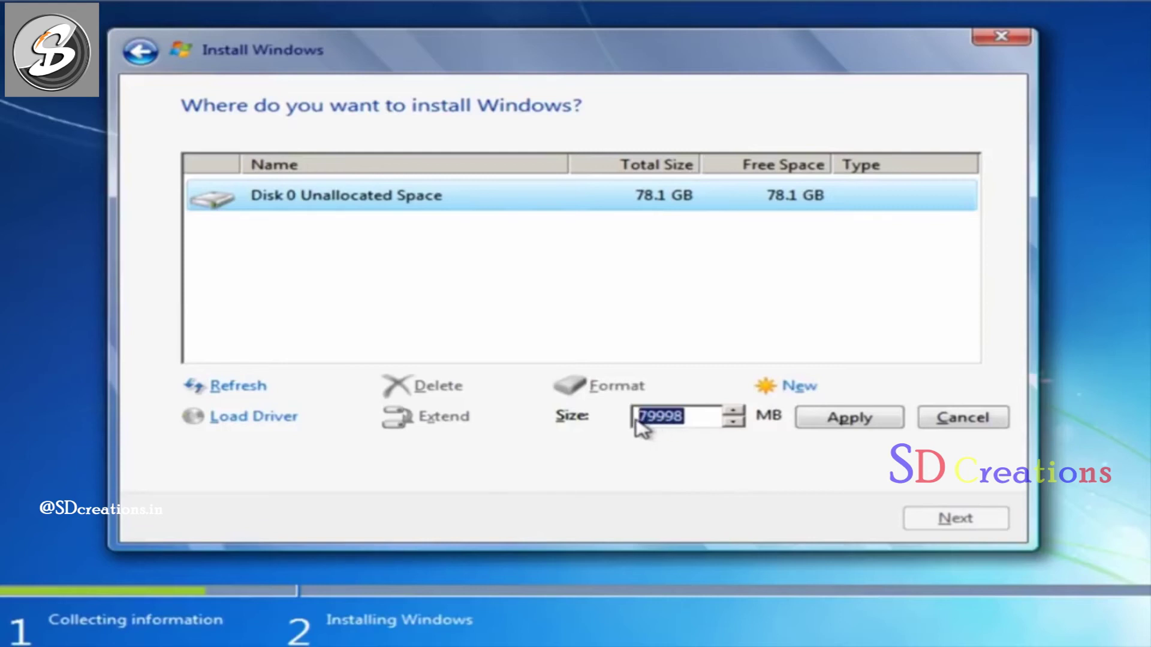
type("40000")
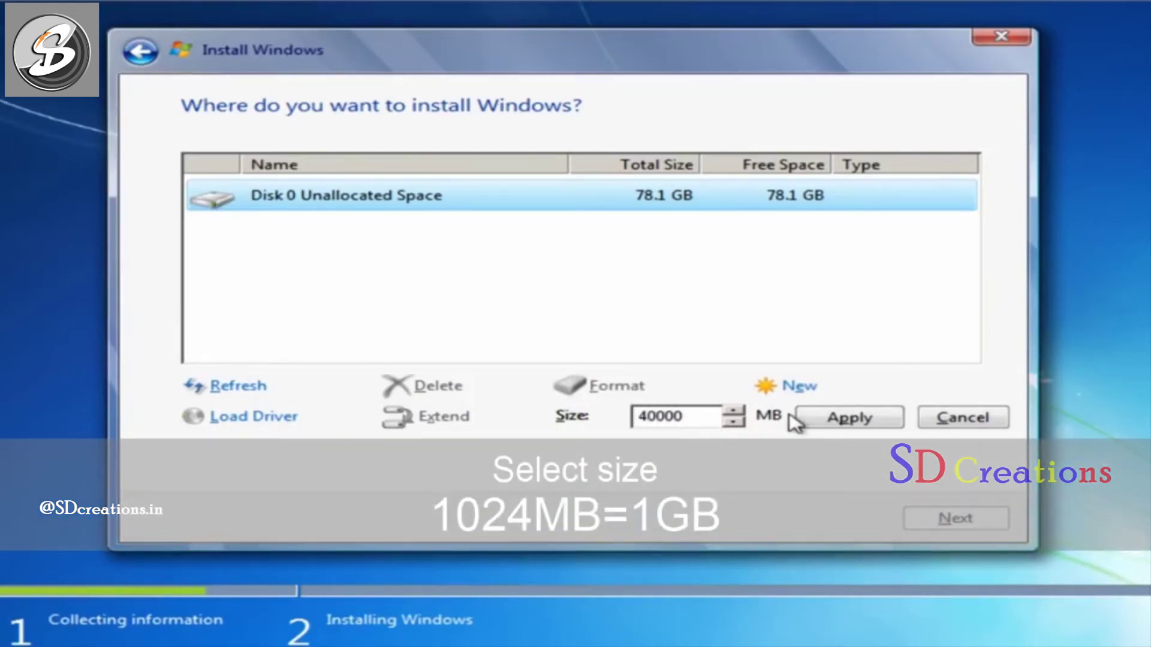
left_click(825, 422)
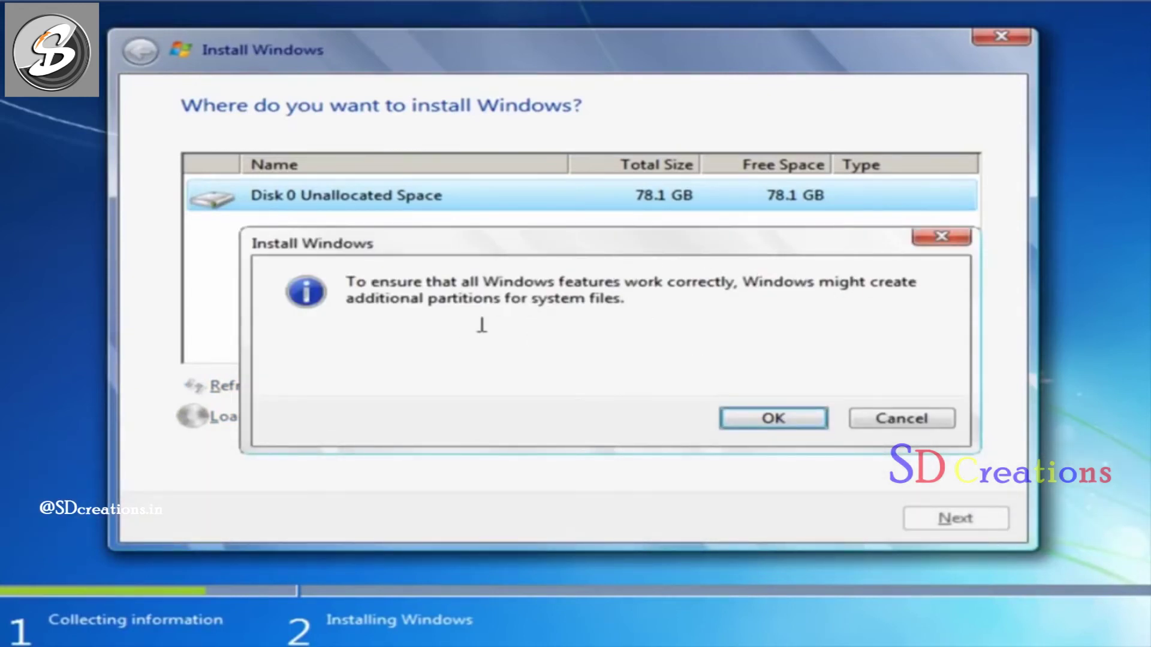
left_click(730, 411)
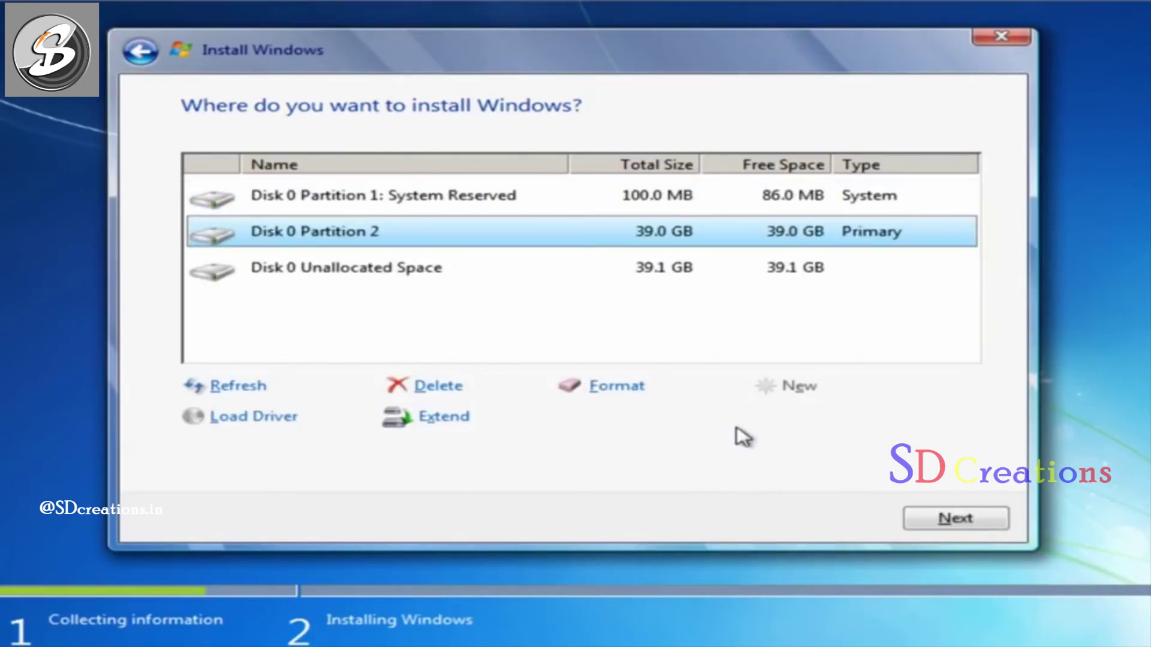
Step: Create another partition from all the remaining unallocated space on Disk 0
left_click(759, 277)
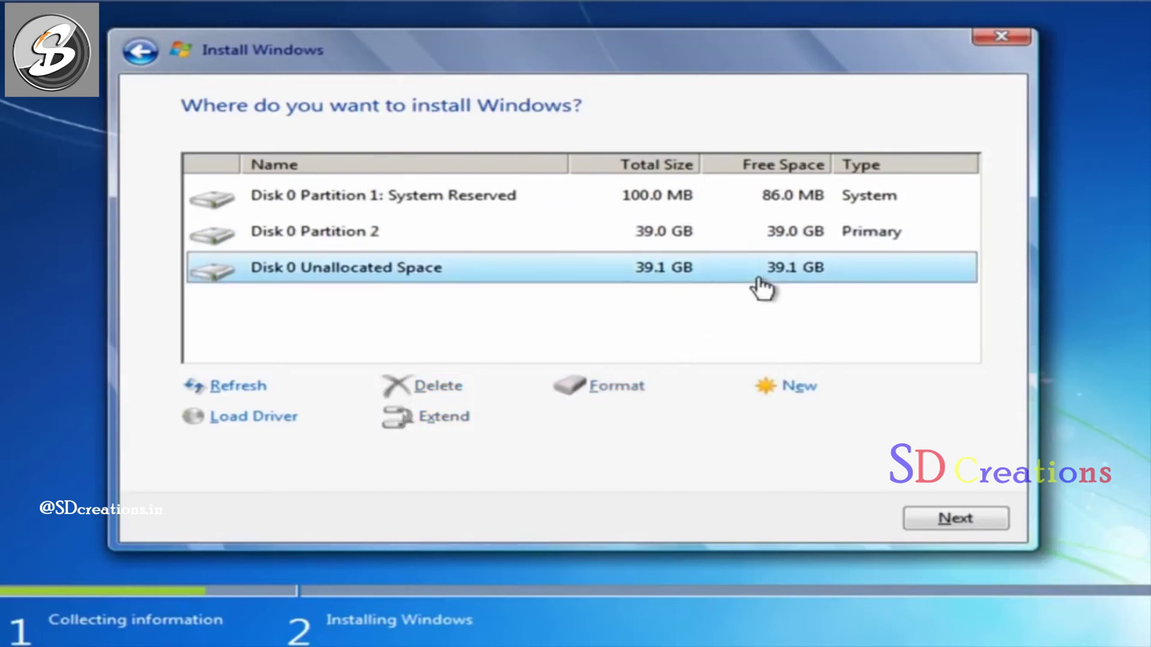
left_click(805, 400)
left_click(842, 418)
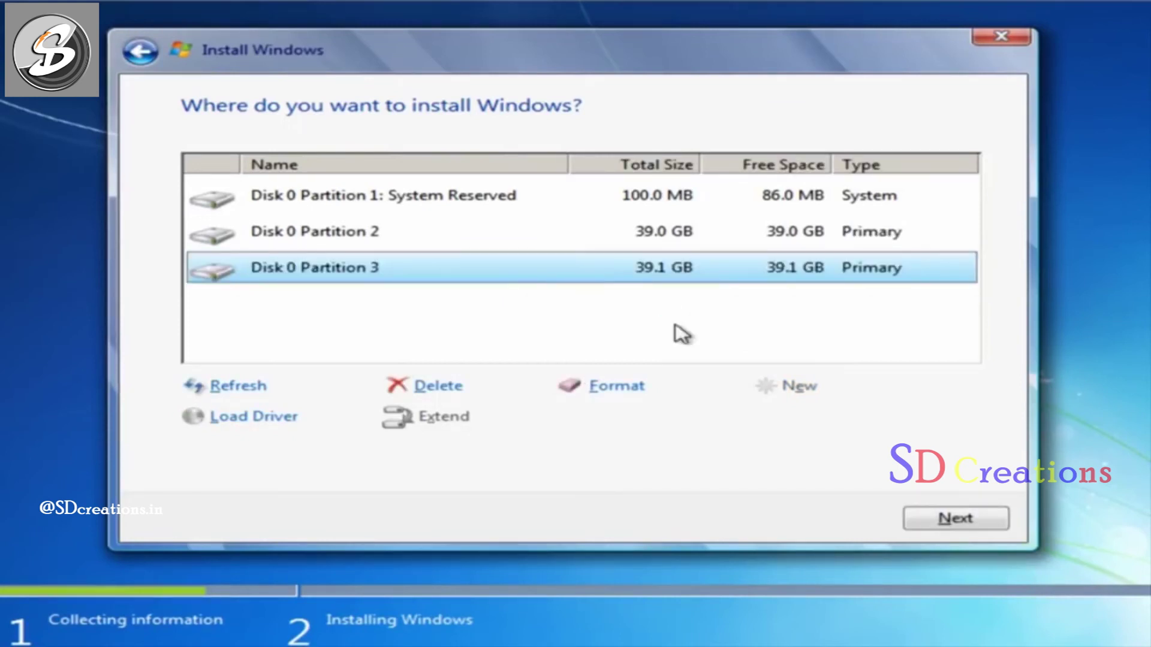
Step: Choose Disk 0 Partition 2 as the install location and proceed with the Windows installation
left_click(340, 241)
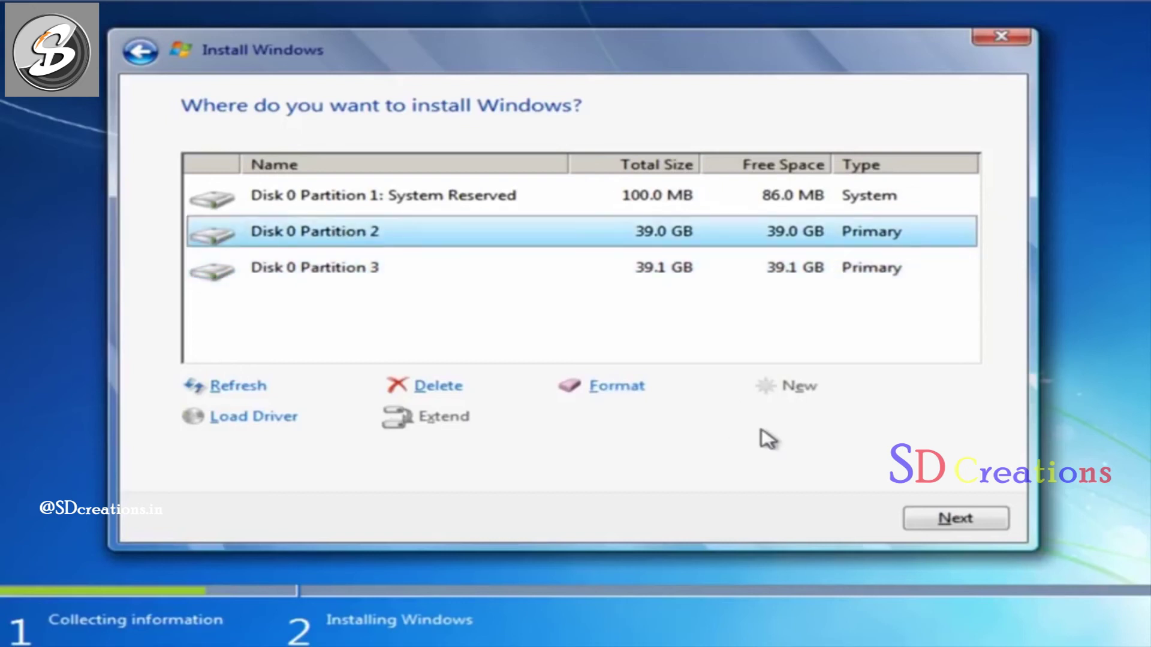
left_click(953, 527)
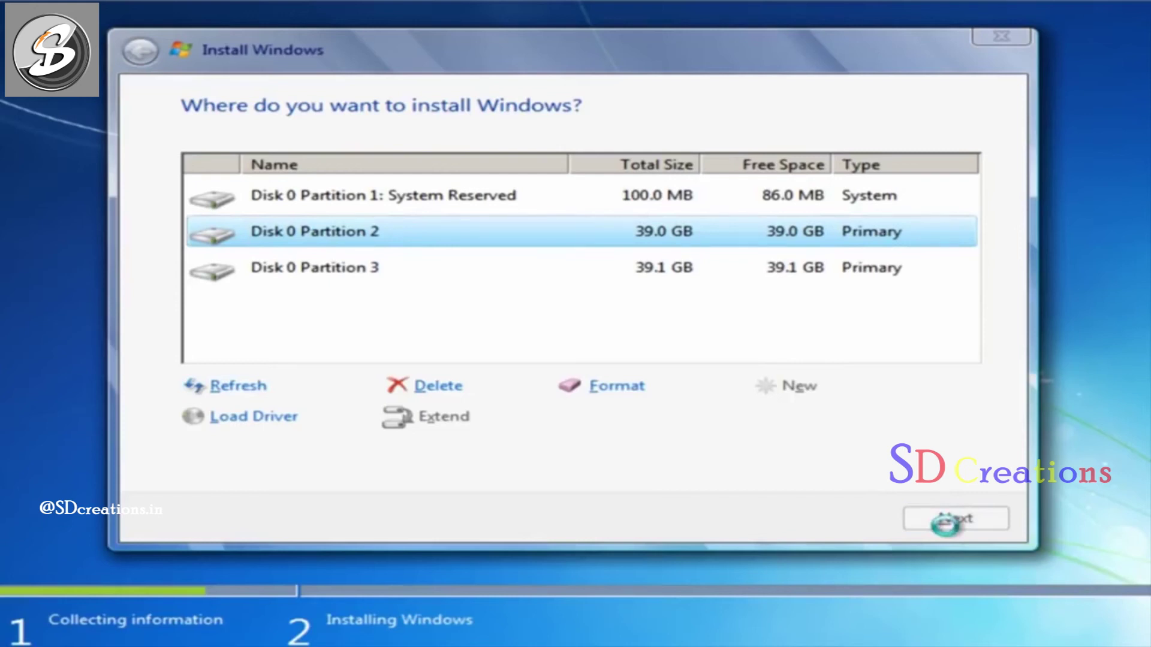